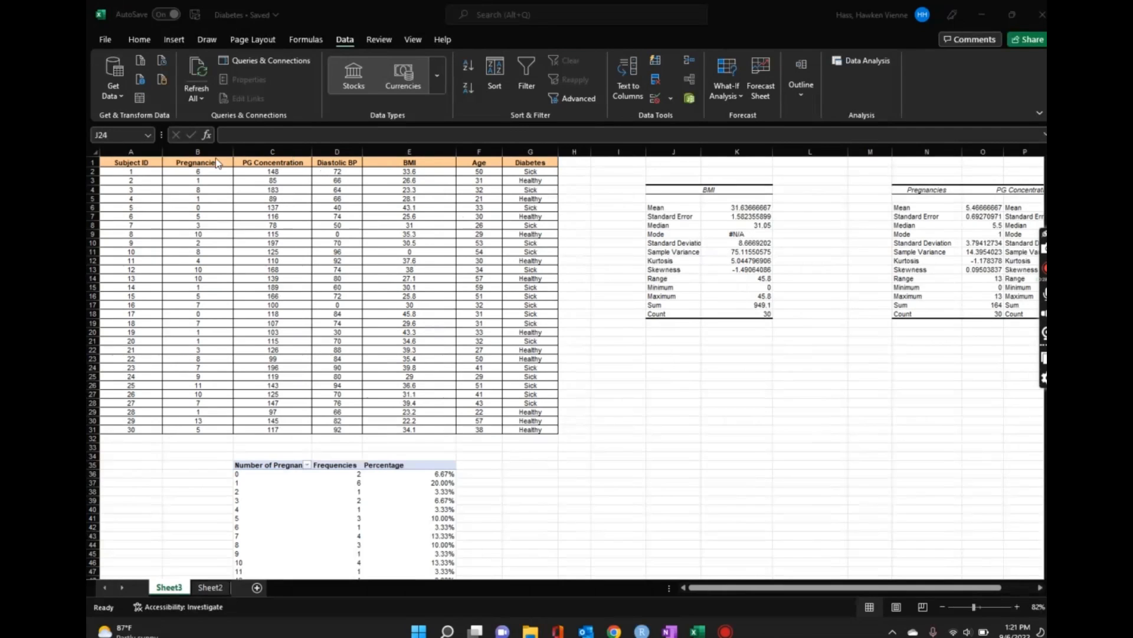
pyautogui.click(259, 154)
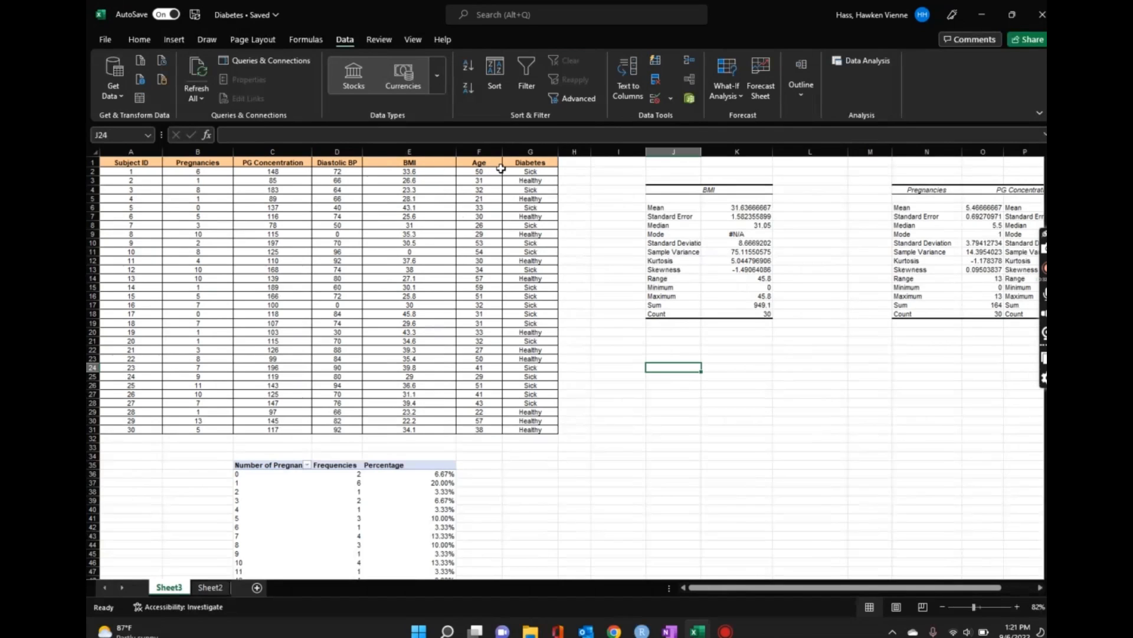
pyautogui.click(541, 152)
pyautogui.click(683, 428)
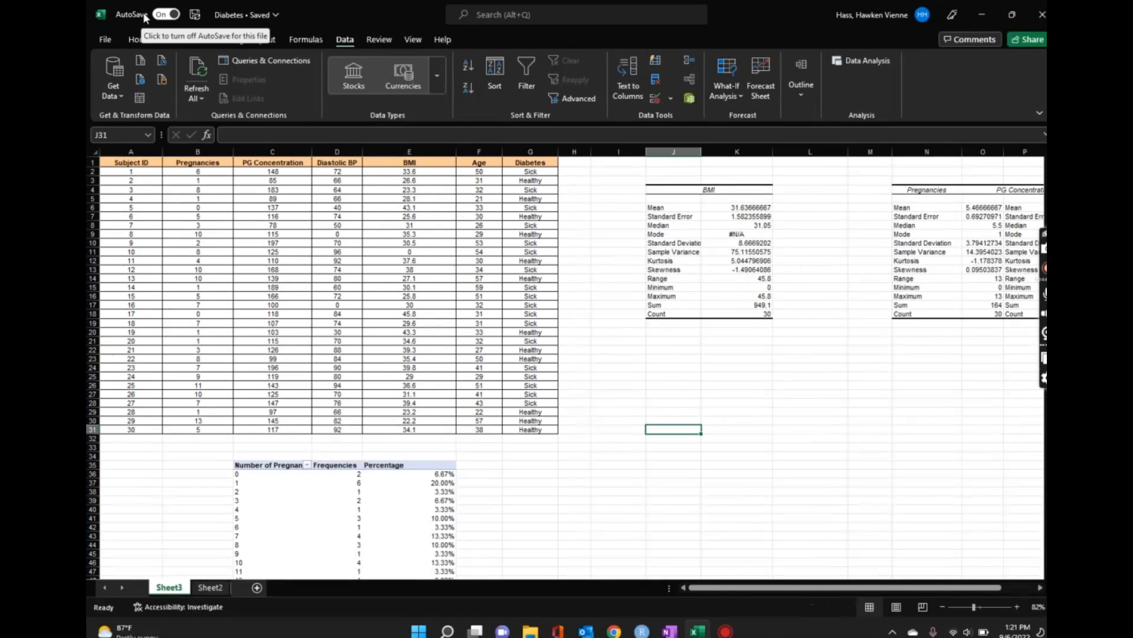
# Step: Sort the data table rows by the Diabetes column, A to Z
pyautogui.click(103, 162)
pyautogui.moveTo(118, 171); pyautogui.dragTo(546, 432)
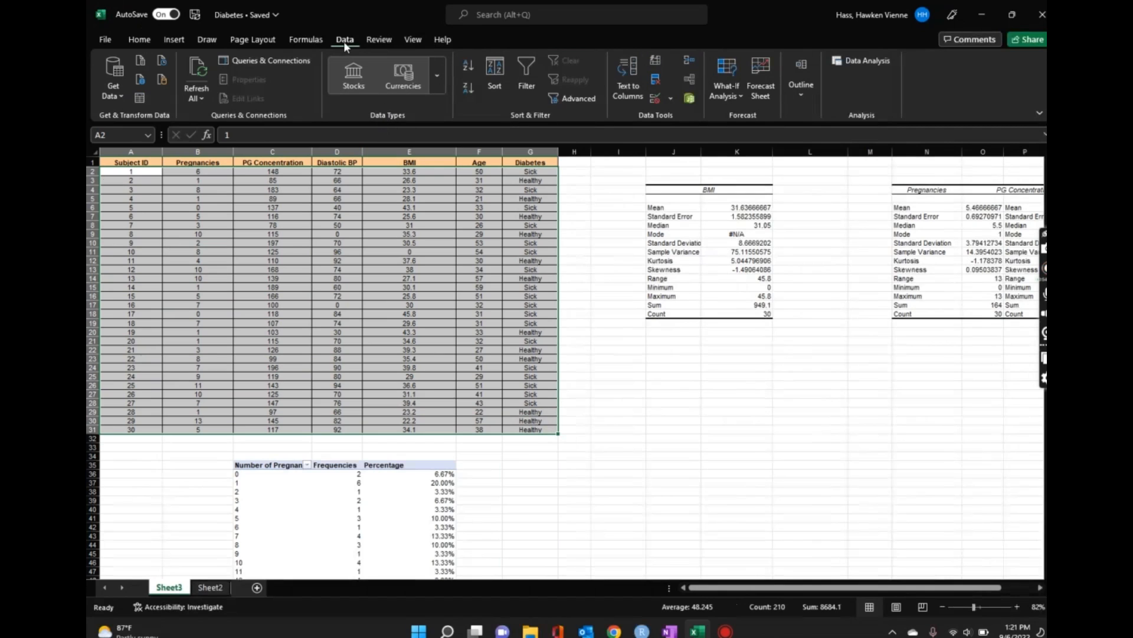
pyautogui.click(495, 83)
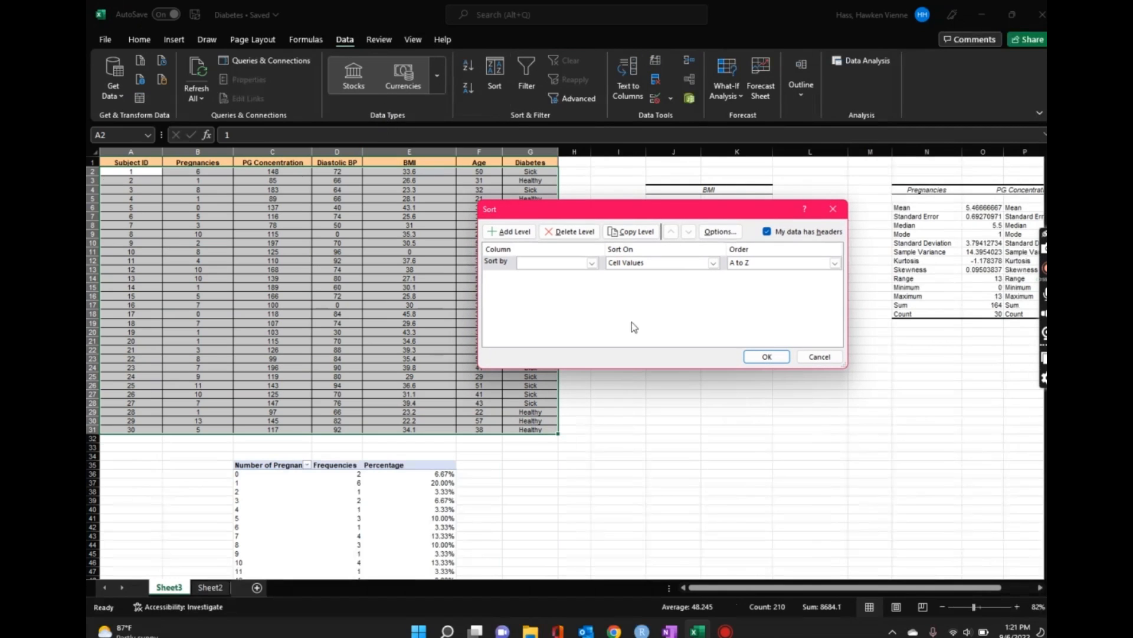
pyautogui.click(592, 262)
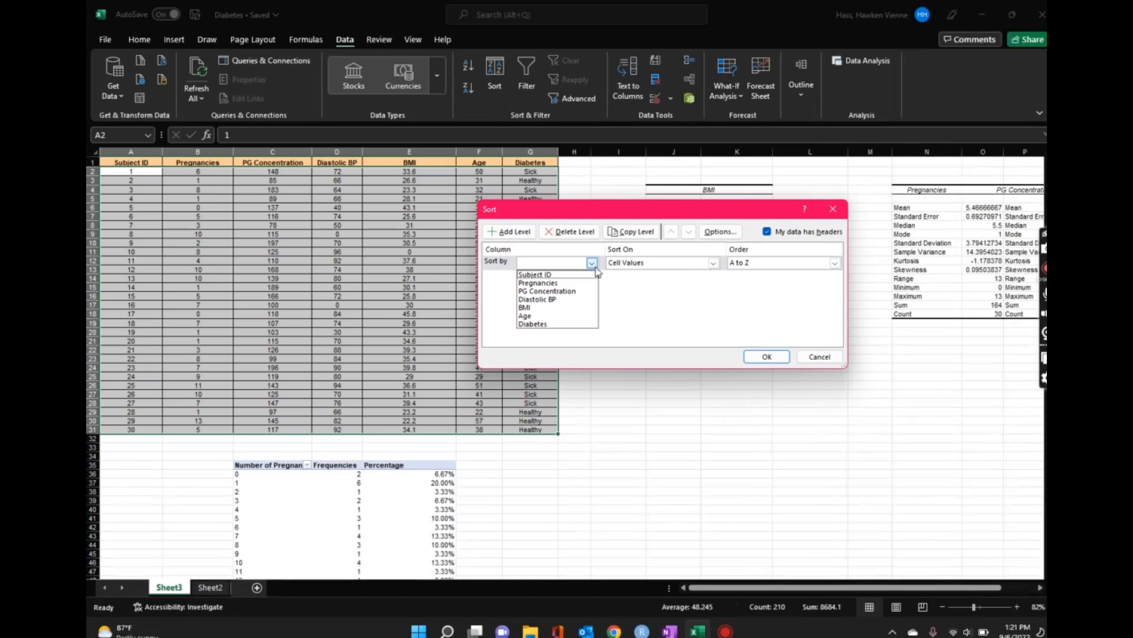
pyautogui.click(537, 324)
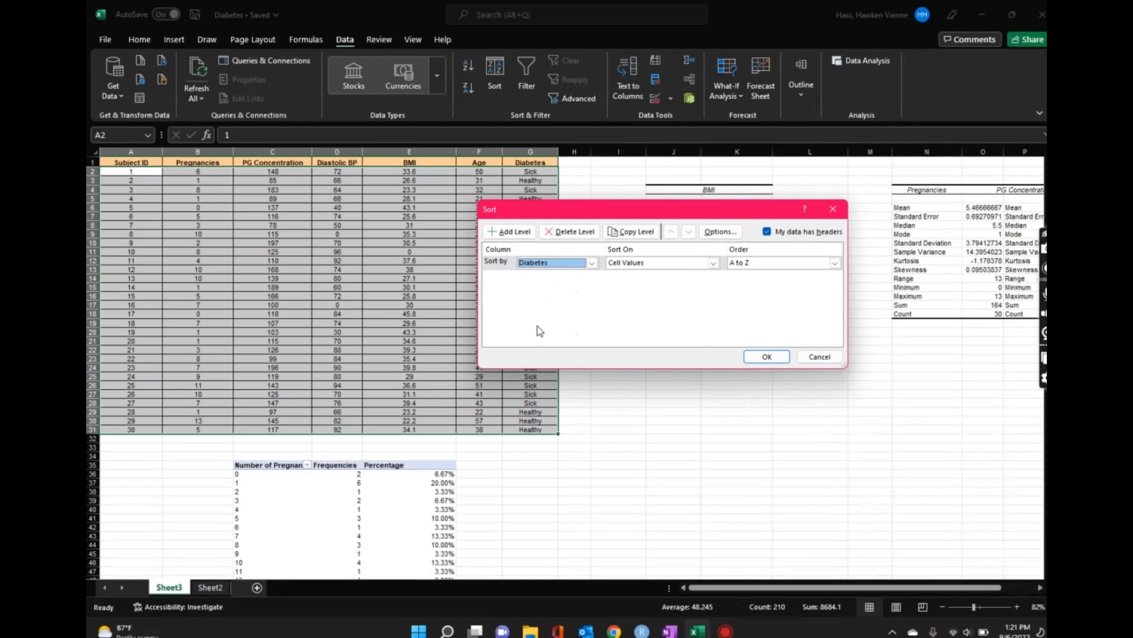
pyautogui.click(770, 356)
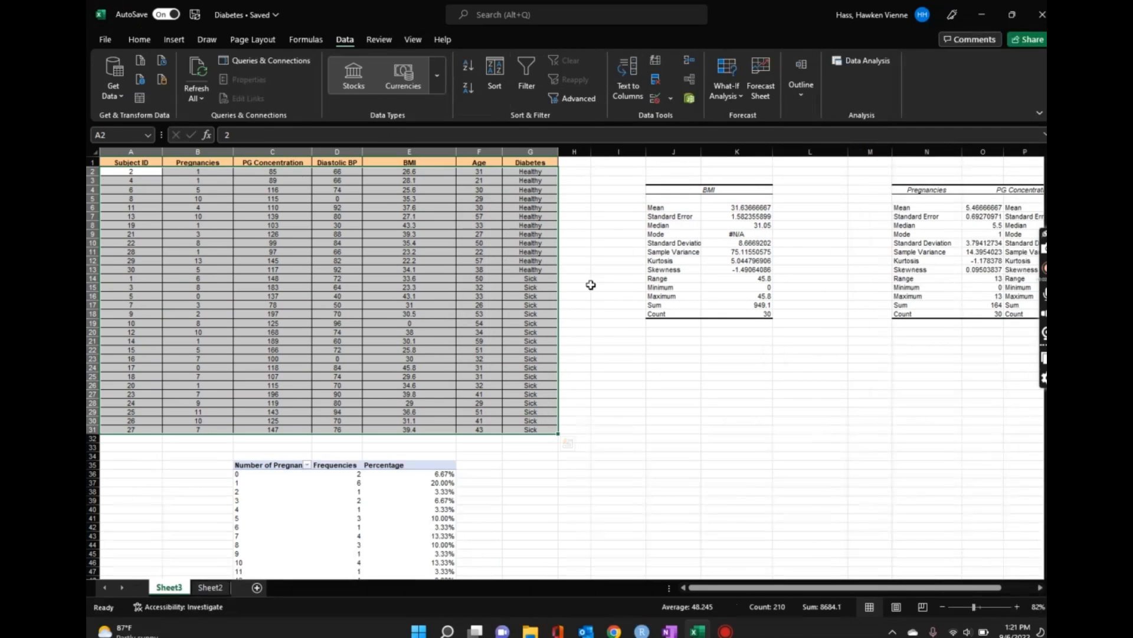
# Step: Select the Sick entries in the Diabetes column to examine which rows they span
pyautogui.moveTo(530, 171); pyautogui.dragTo(543, 431)
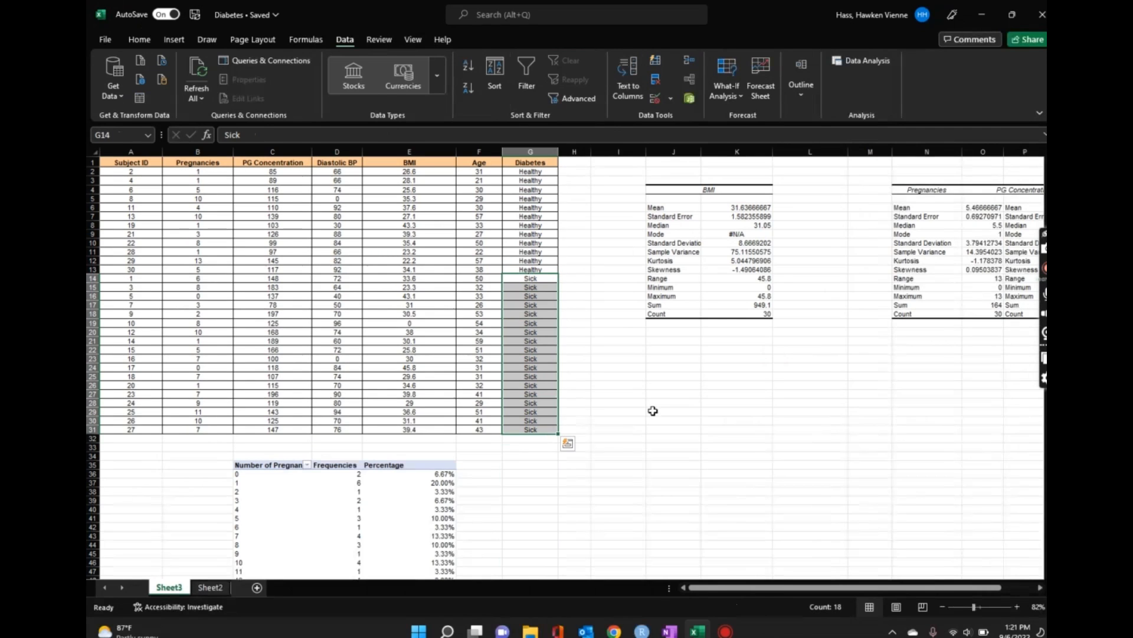
pyautogui.click(652, 409)
pyautogui.scroll(-5, 666, 385)
pyautogui.scroll(5, 561, 463)
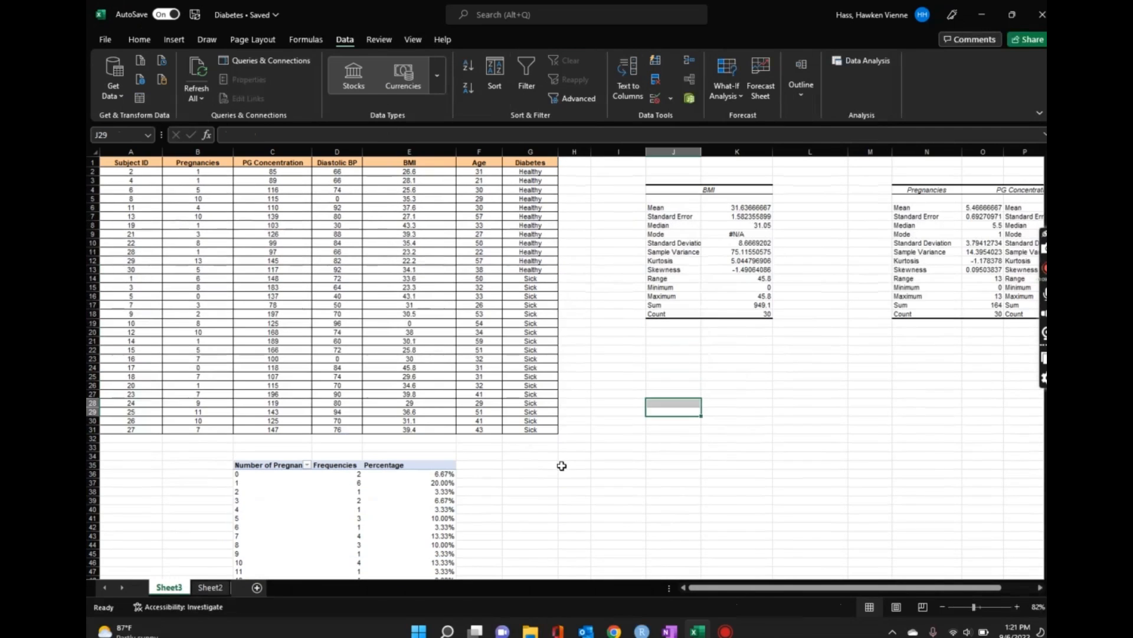
pyautogui.click(666, 393)
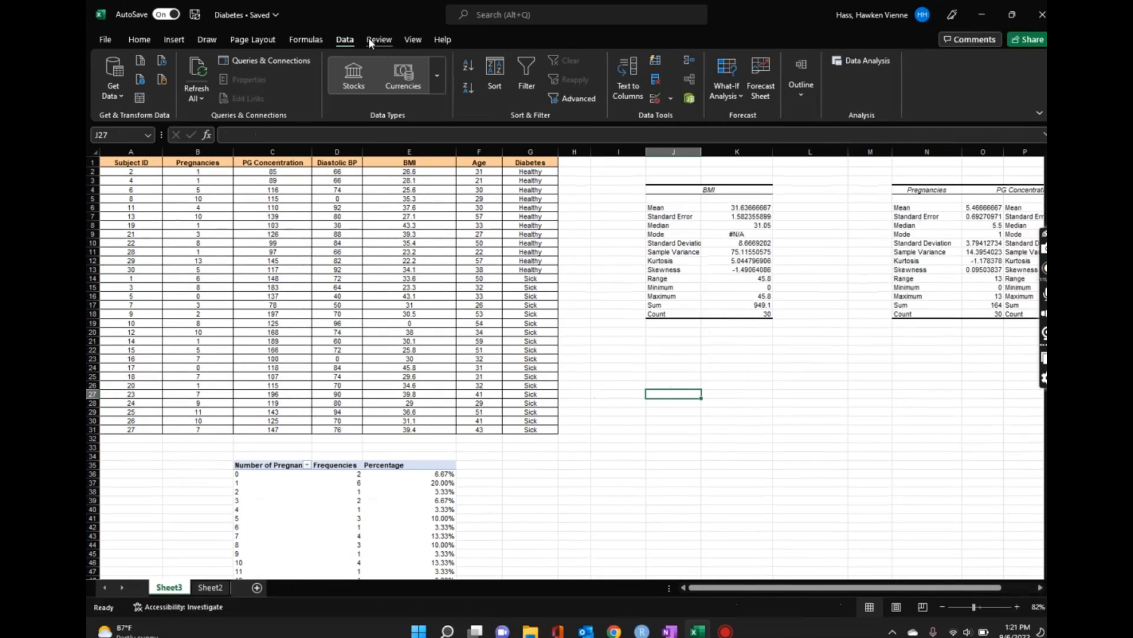
# Step: Insert an empty Box and Whisker chart and move it beside the data table
pyautogui.click(176, 42)
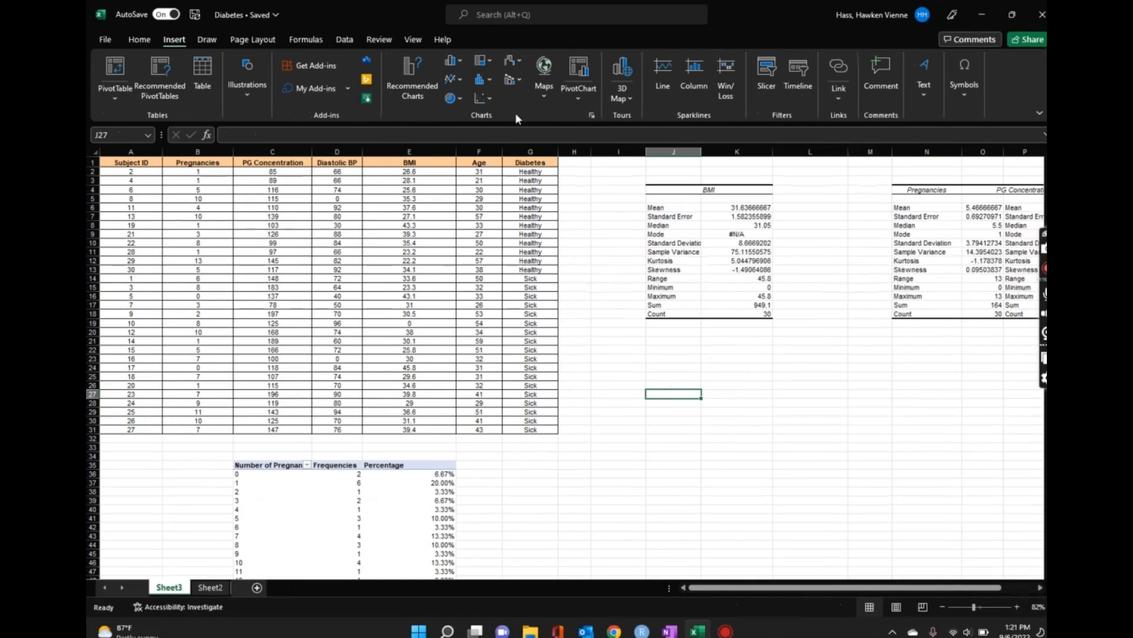
pyautogui.click(491, 76)
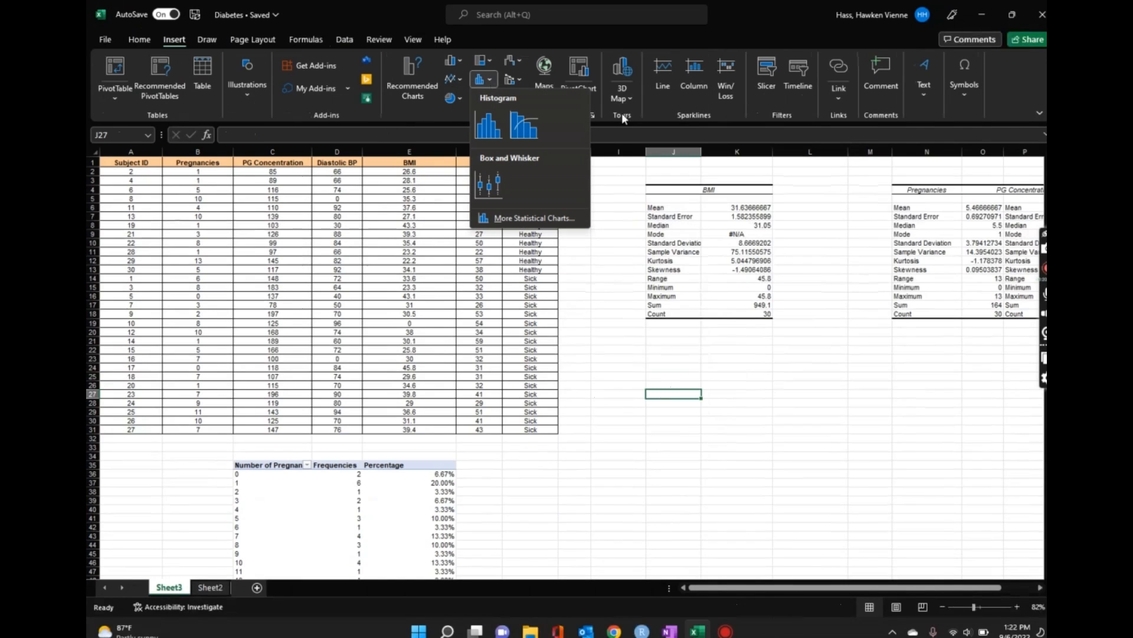
pyautogui.click(493, 185)
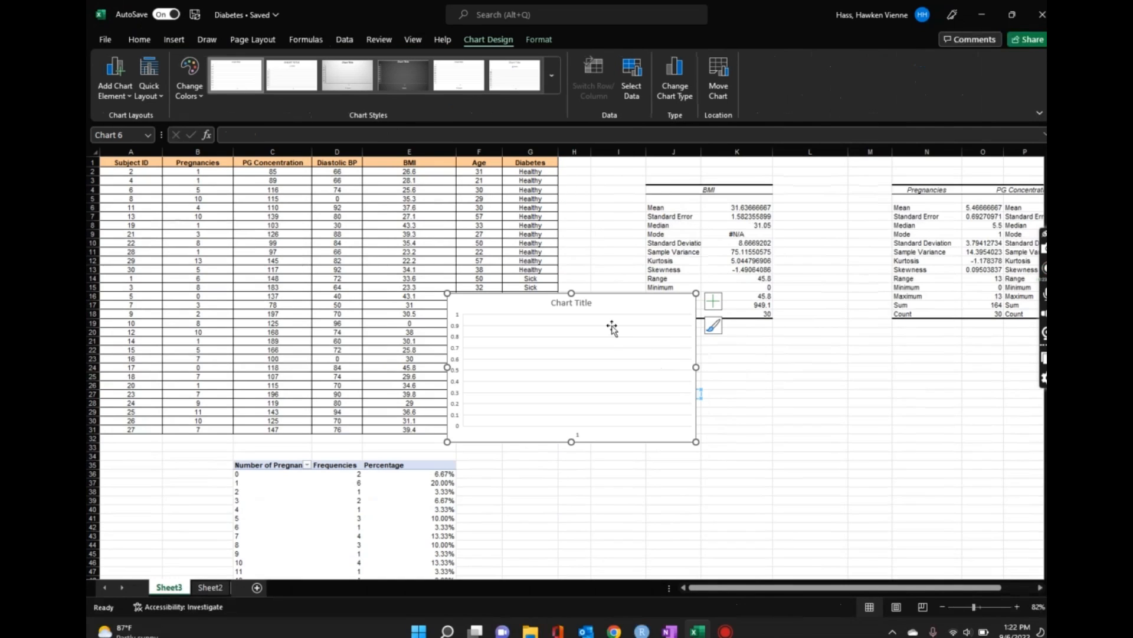
pyautogui.moveTo(612, 328); pyautogui.dragTo(747, 348)
pyautogui.click(870, 401)
pyautogui.click(584, 353)
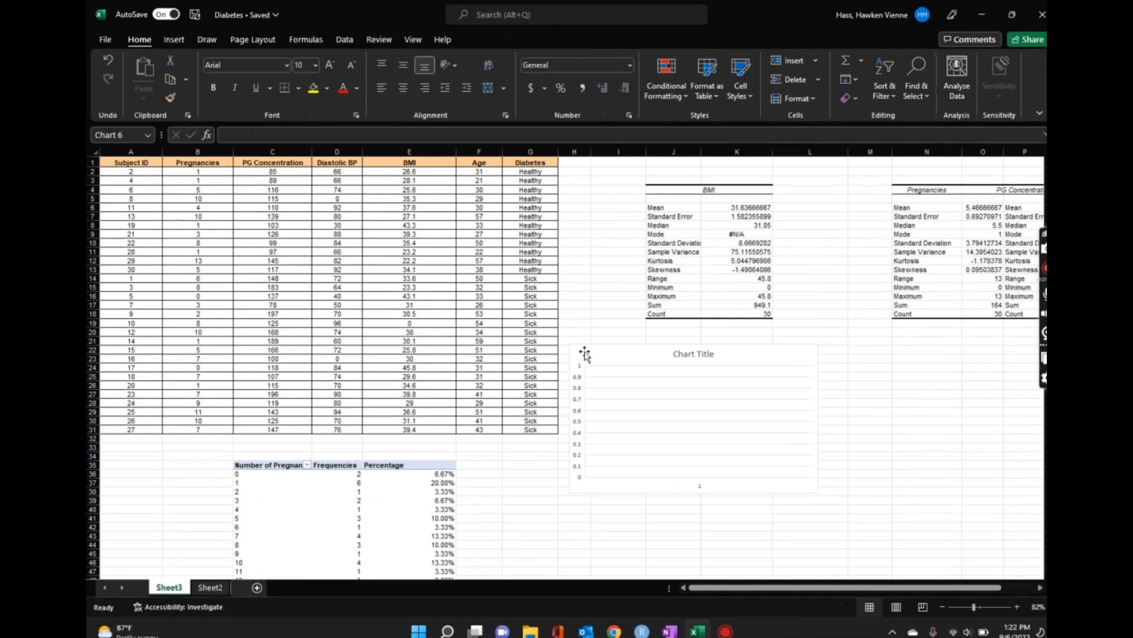
# Step: Edit the chart's first series: name it from the Healthy header cell G2 and set its values to C2:C13
pyautogui.rightClick(615, 351)
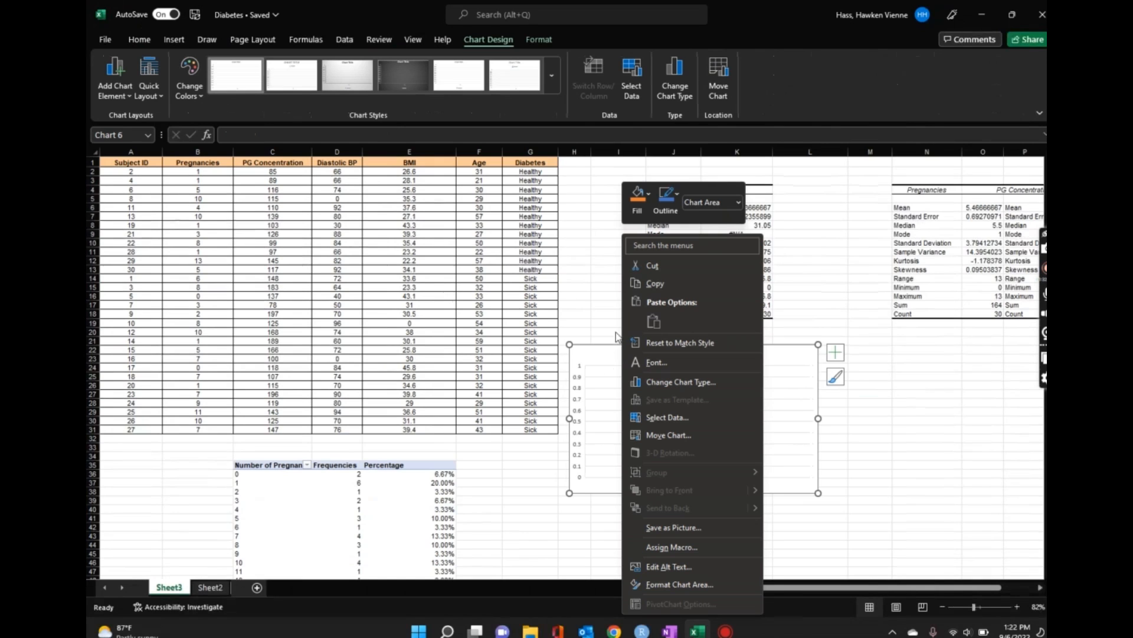
pyautogui.click(679, 418)
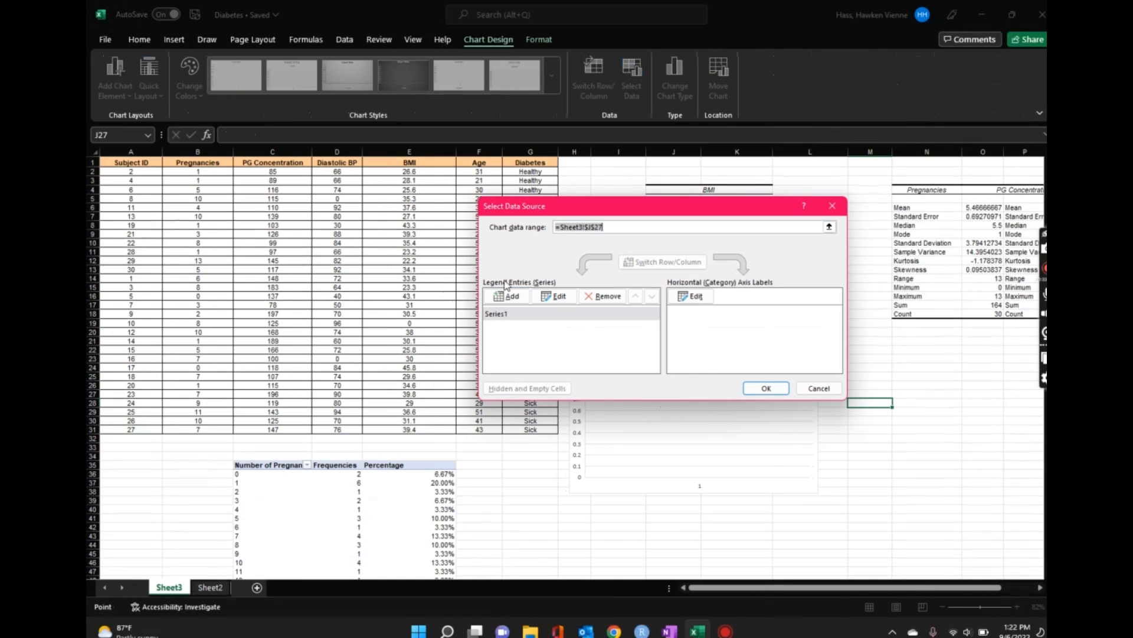
pyautogui.moveTo(610, 211); pyautogui.dragTo(716, 182)
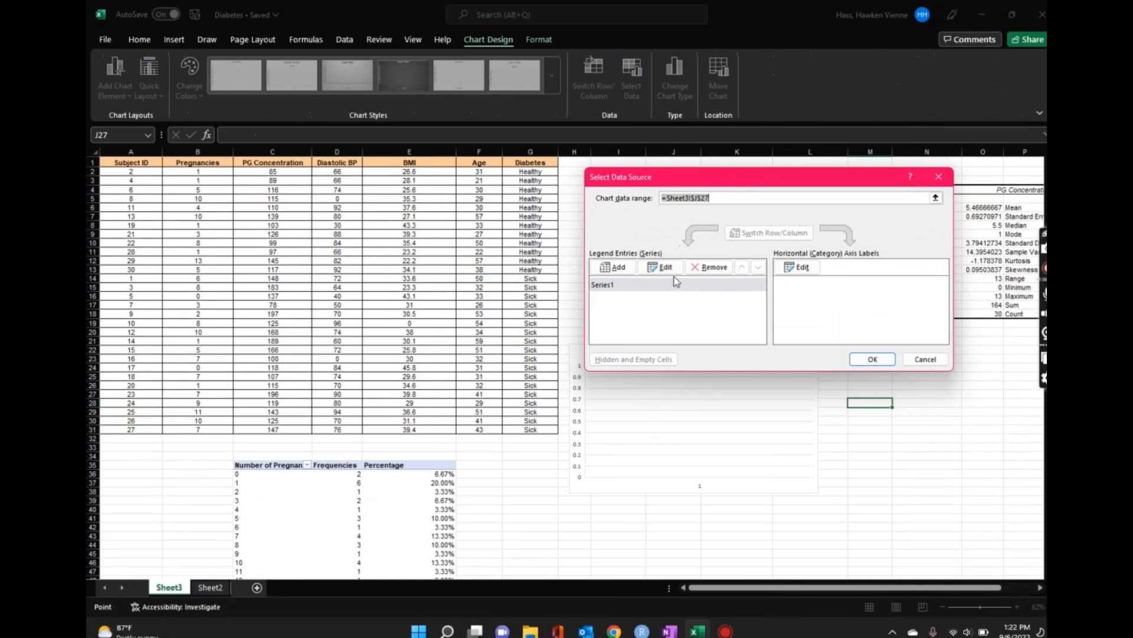
pyautogui.click(615, 287)
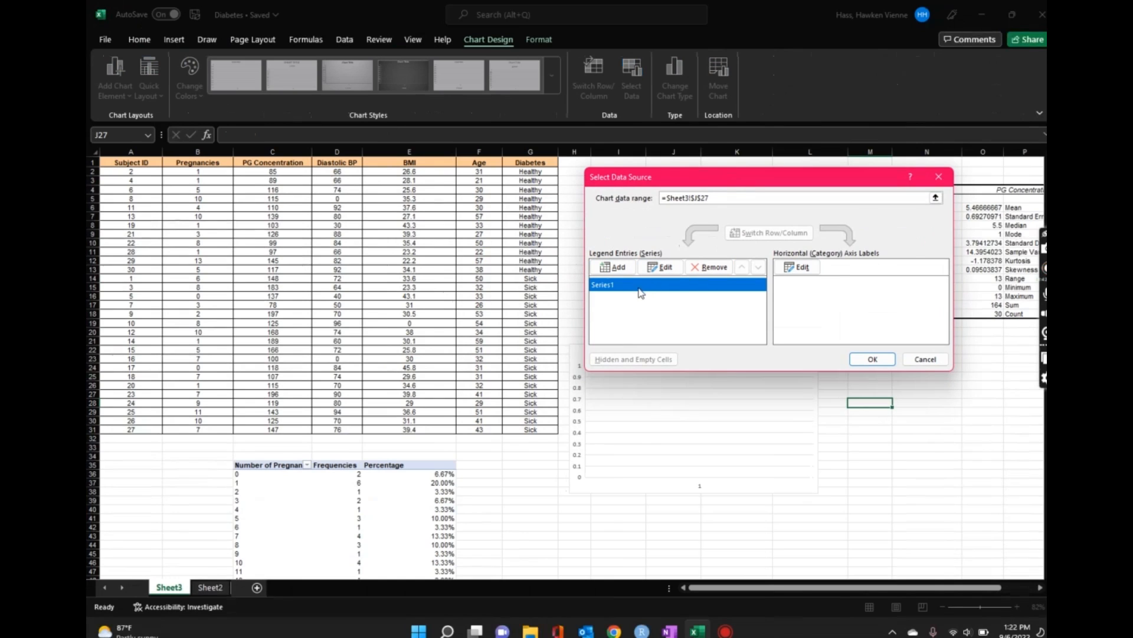
pyautogui.click(673, 271)
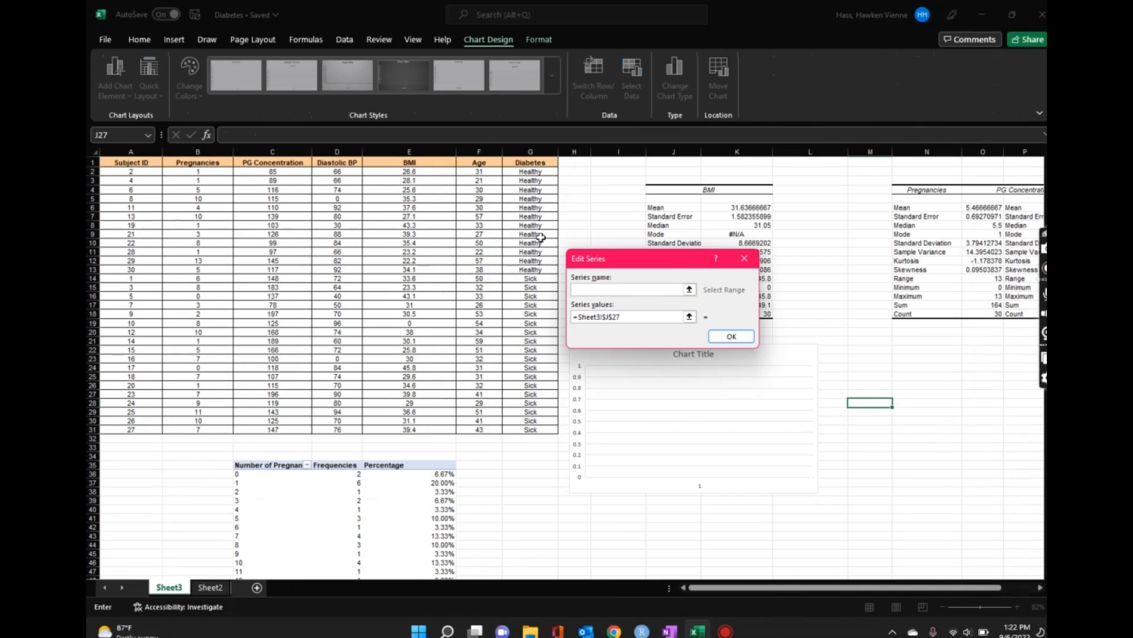
pyautogui.click(533, 172)
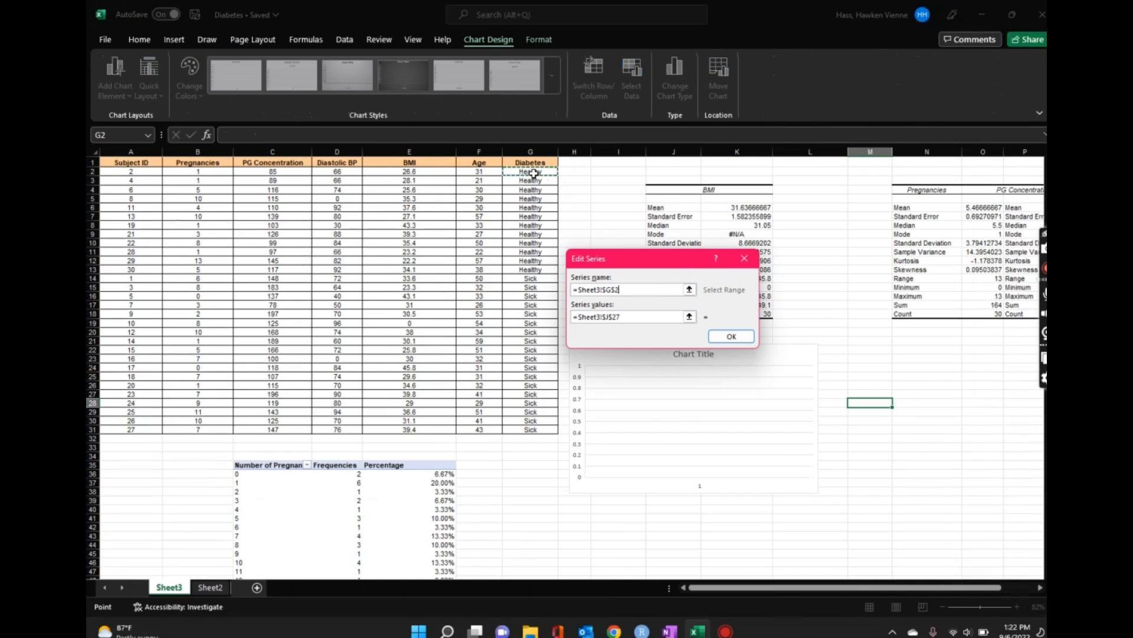
pyautogui.click(680, 317)
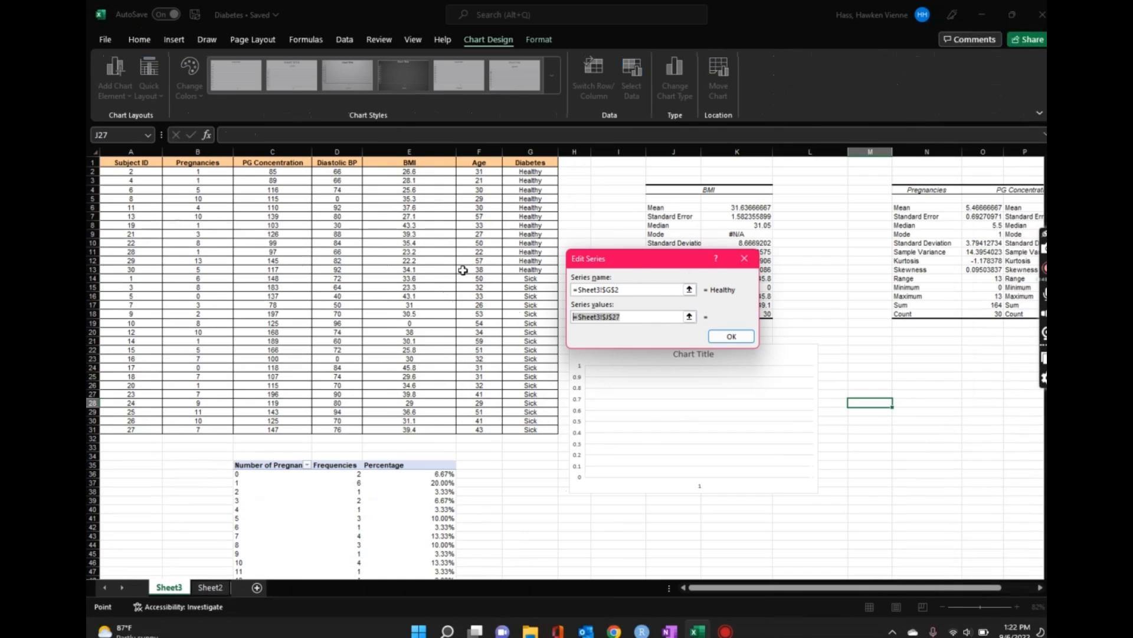
pyautogui.press('BackSpace')
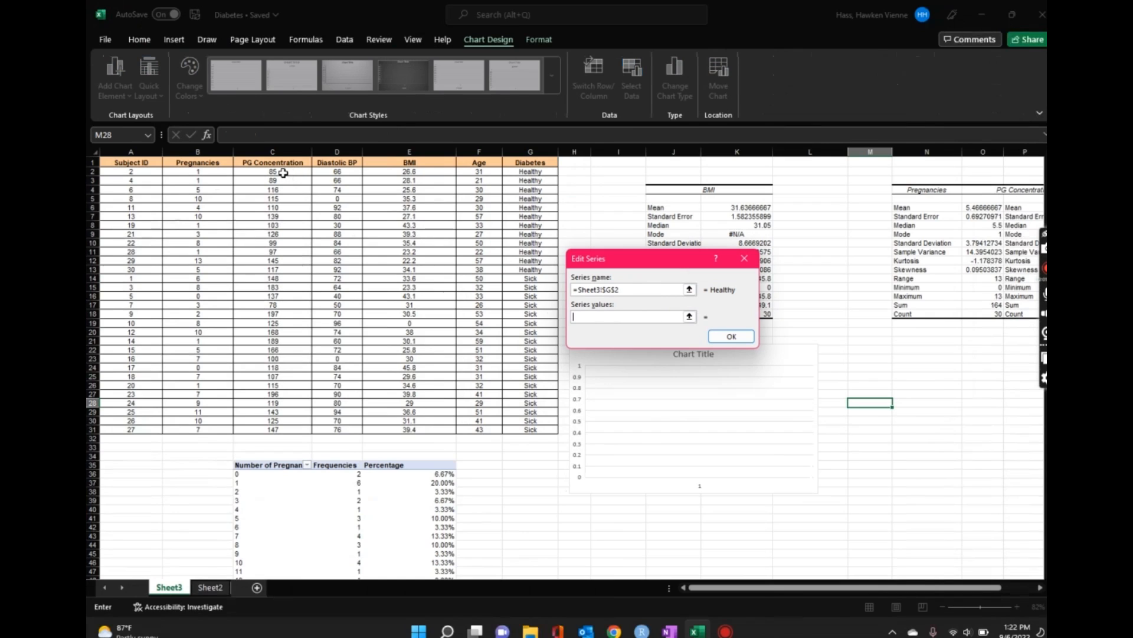
pyautogui.moveTo(283, 172); pyautogui.dragTo(284, 269)
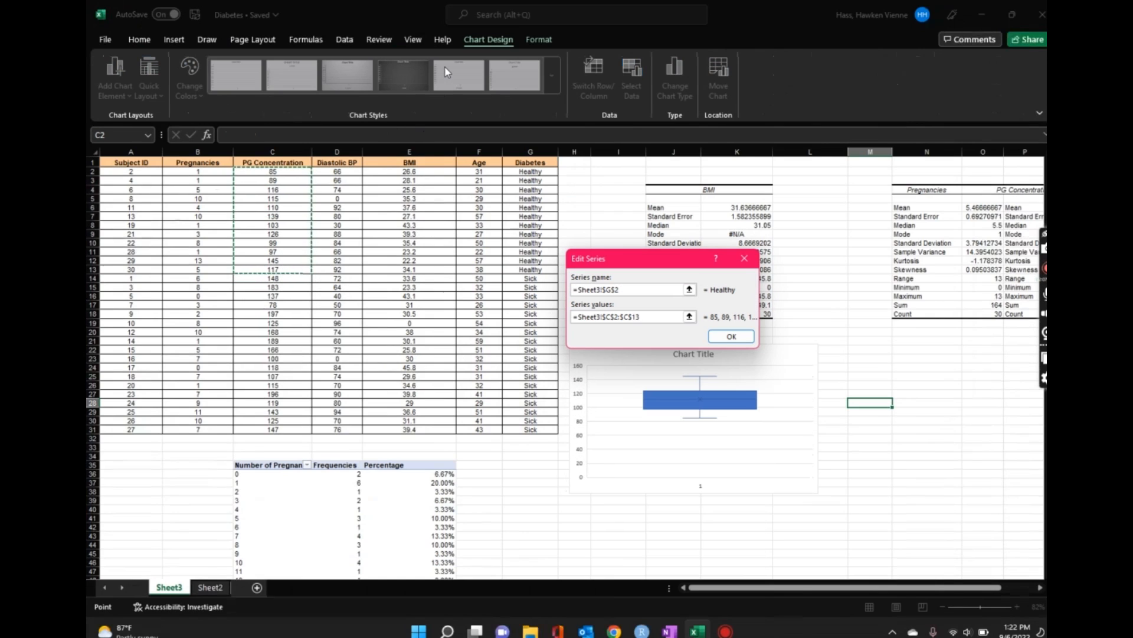
pyautogui.press('Return')
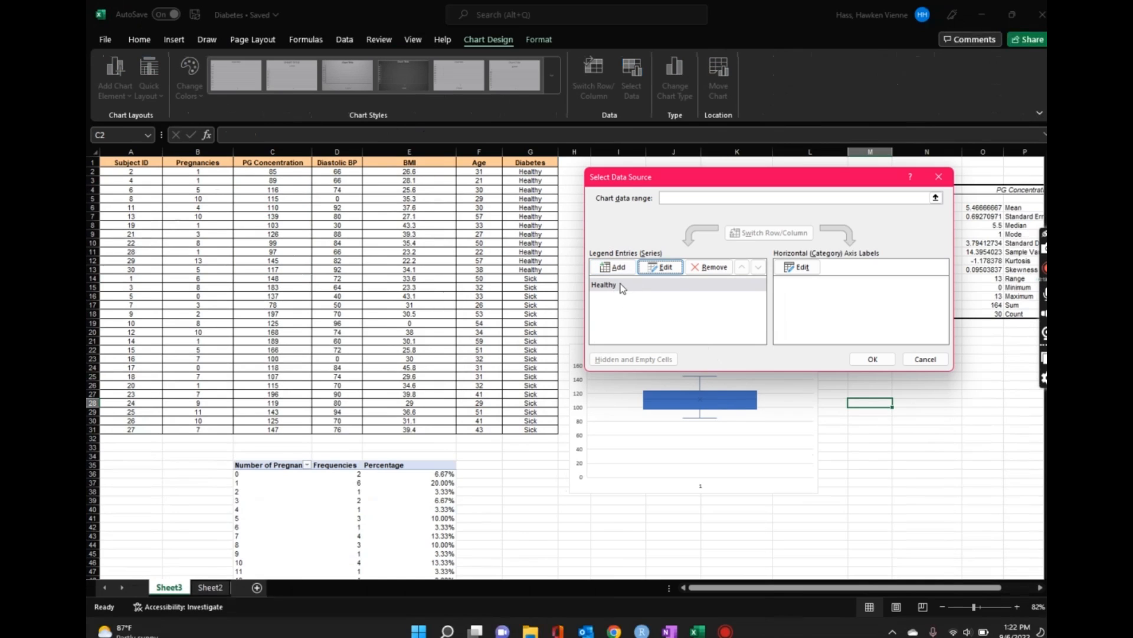
# Step: Add a second series named from cell G14 (Sick) with PG Concentration values C14:C31, and confirm the data source
pyautogui.click(613, 267)
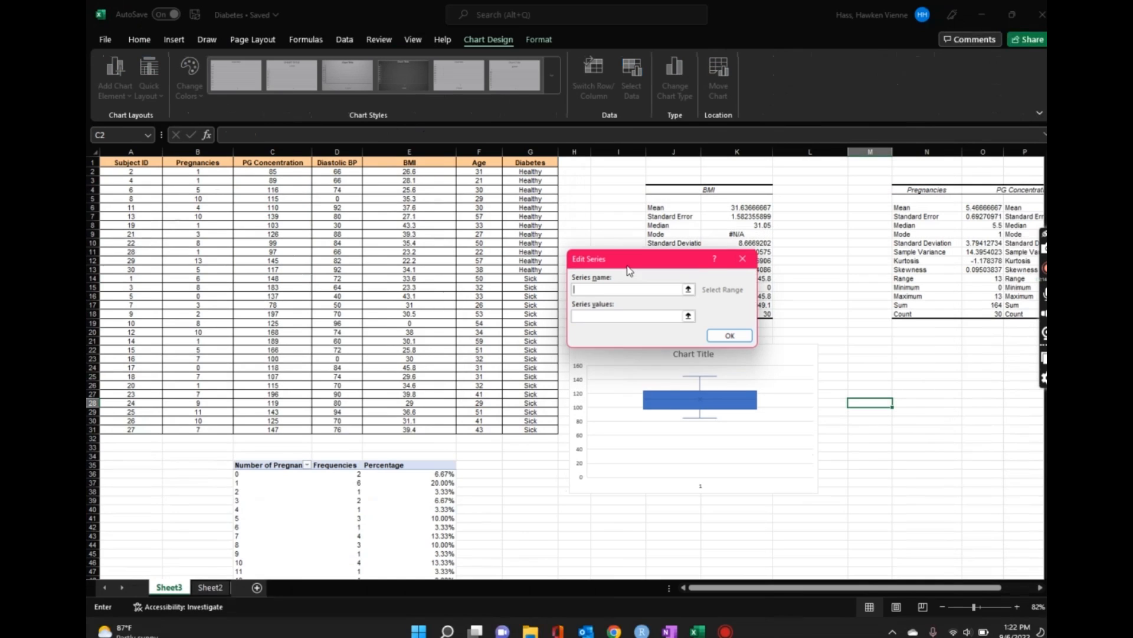
pyautogui.click(690, 290)
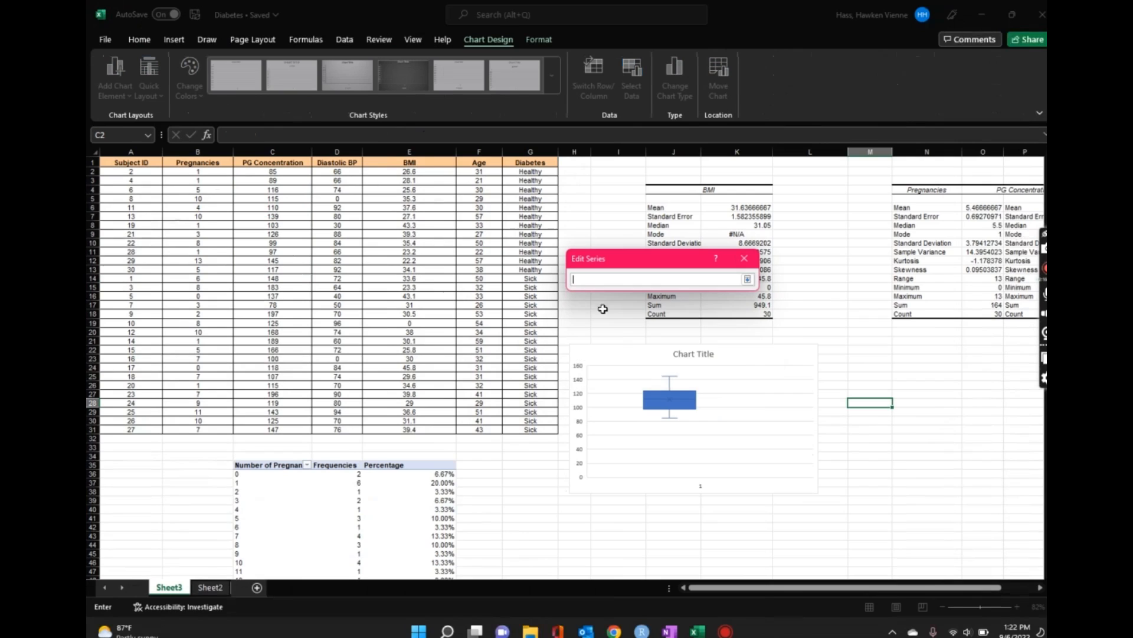
pyautogui.click(540, 282)
pyautogui.press('Return')
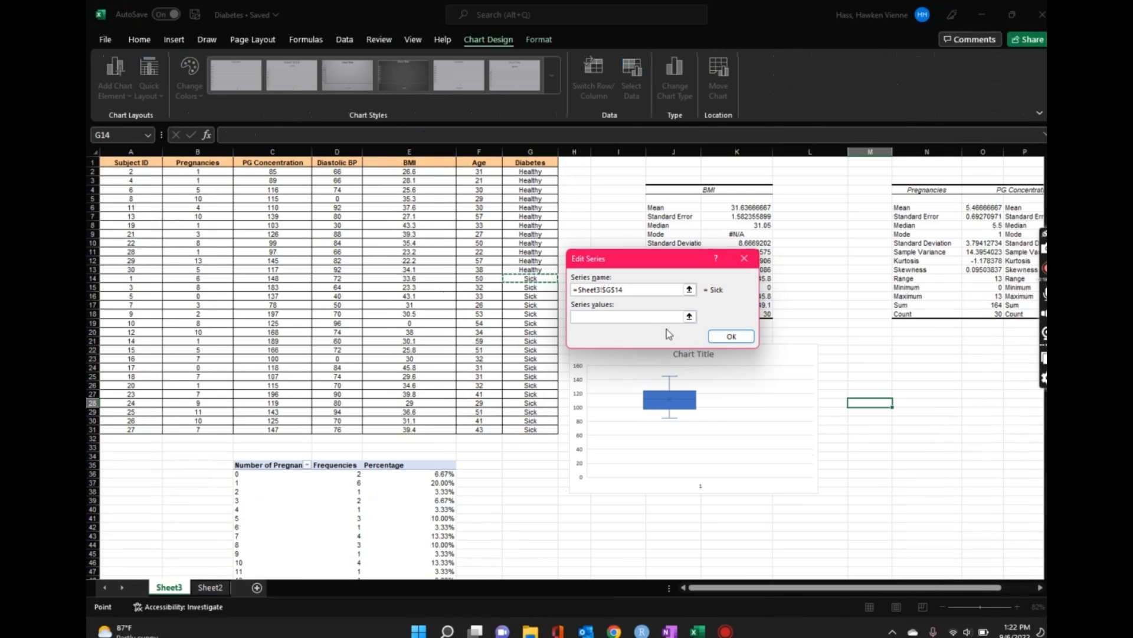
pyautogui.click(649, 319)
pyautogui.click(689, 317)
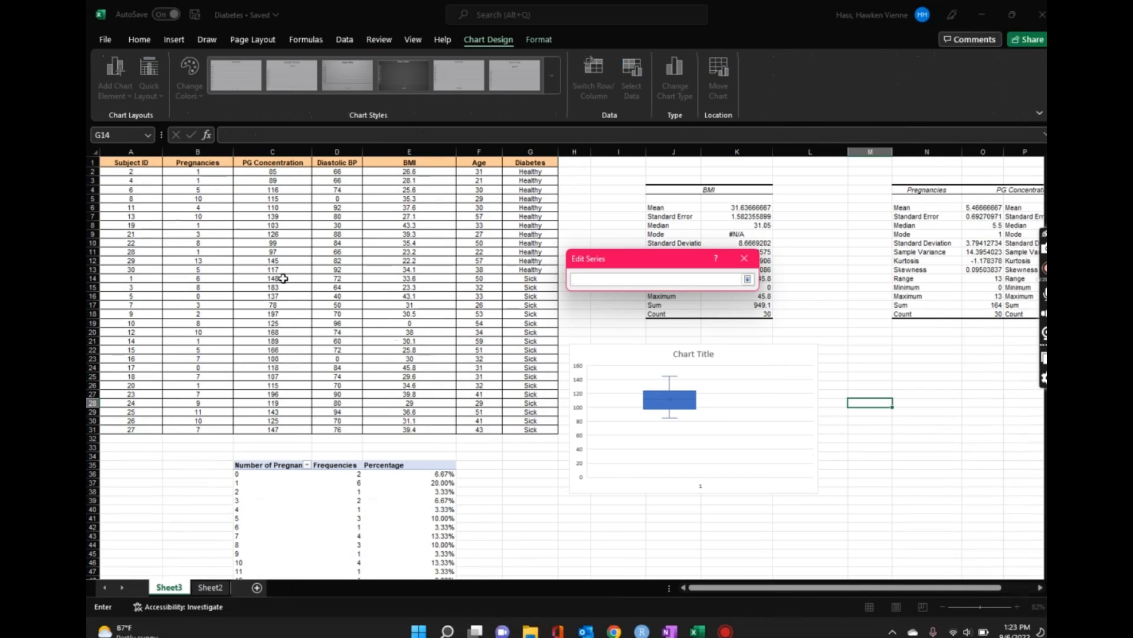
pyautogui.moveTo(276, 275); pyautogui.dragTo(272, 429)
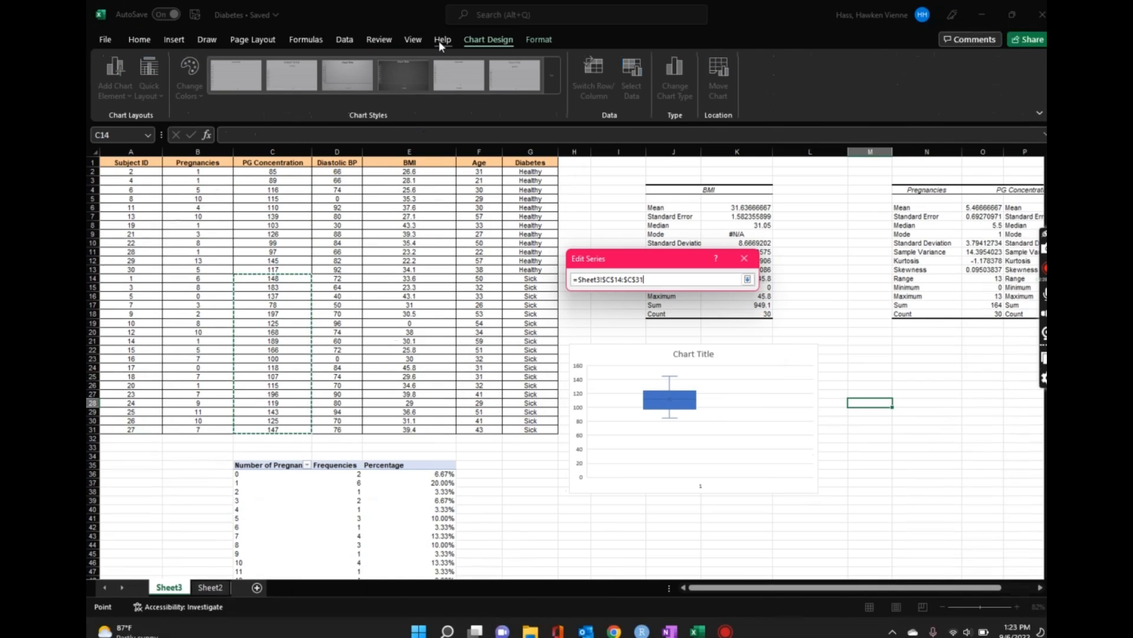
pyautogui.press('Return')
pyautogui.click(732, 334)
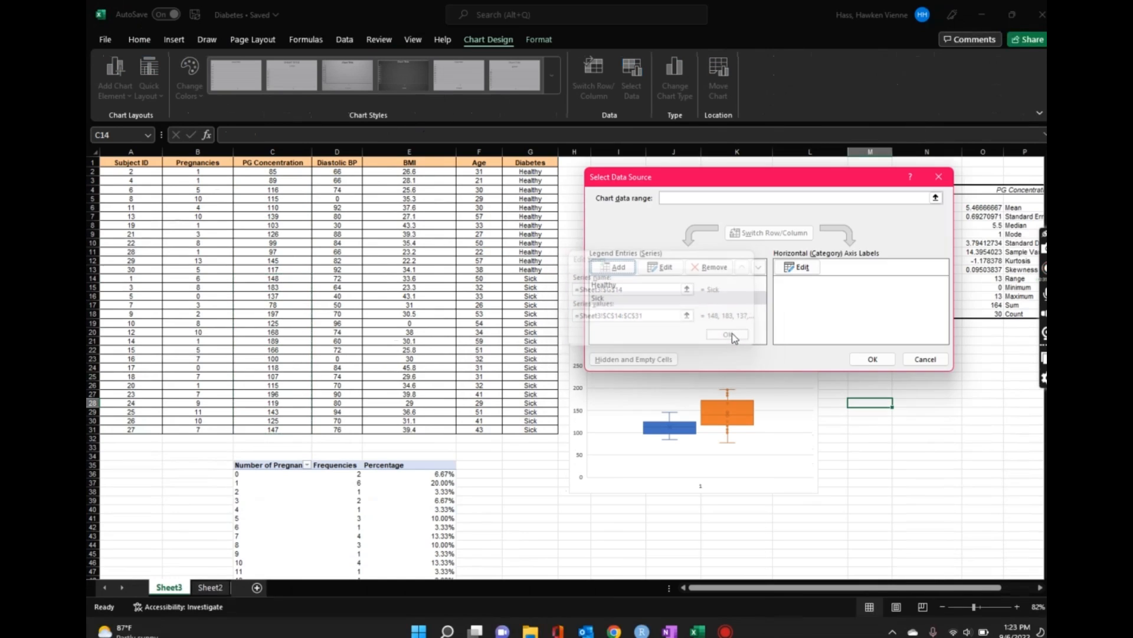
pyautogui.click(872, 361)
# Step: Enlarge the box plot chart and reposition it below the statistics summary
pyautogui.scroll(-3, 679, 452)
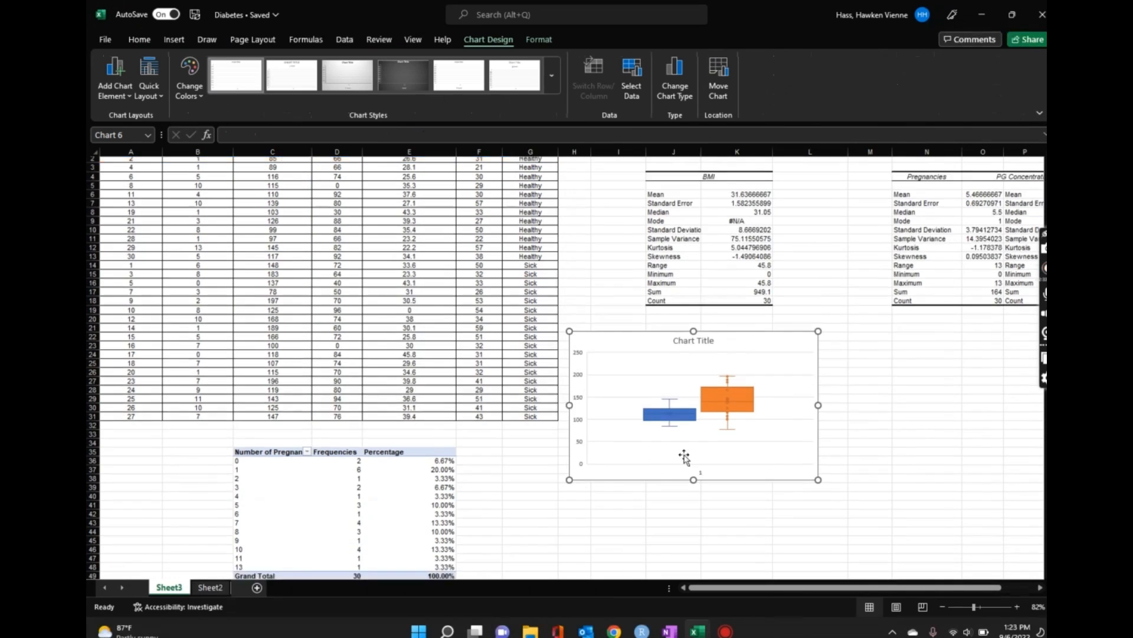
pyautogui.moveTo(819, 264); pyautogui.dragTo(891, 214)
pyautogui.moveTo(792, 231); pyautogui.dragTo(799, 297)
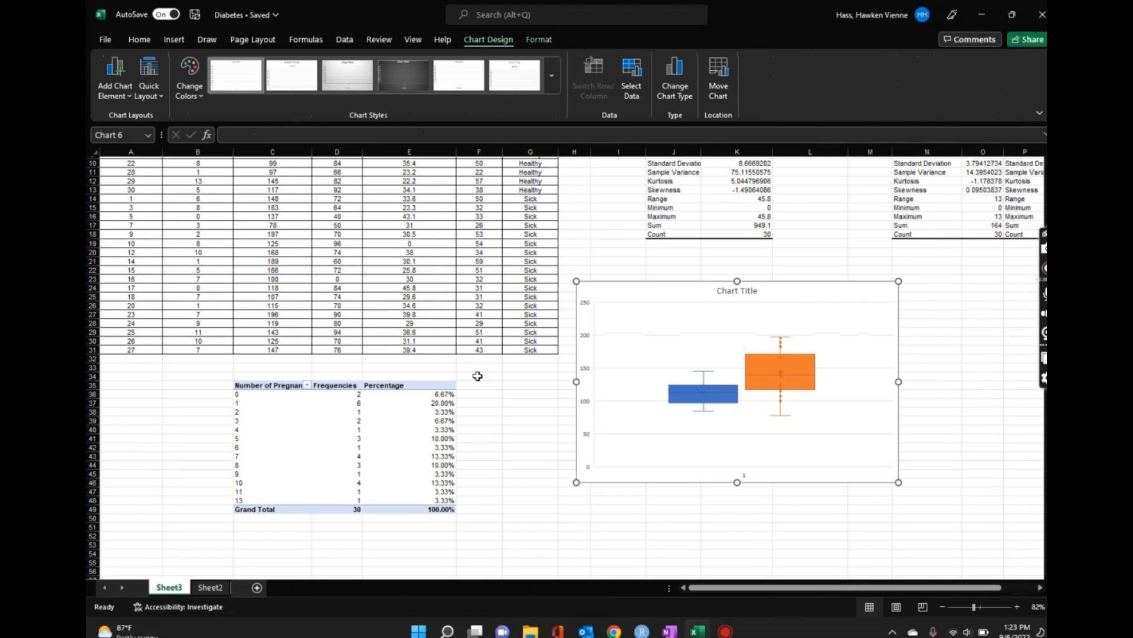
pyautogui.scroll(2, 479, 376)
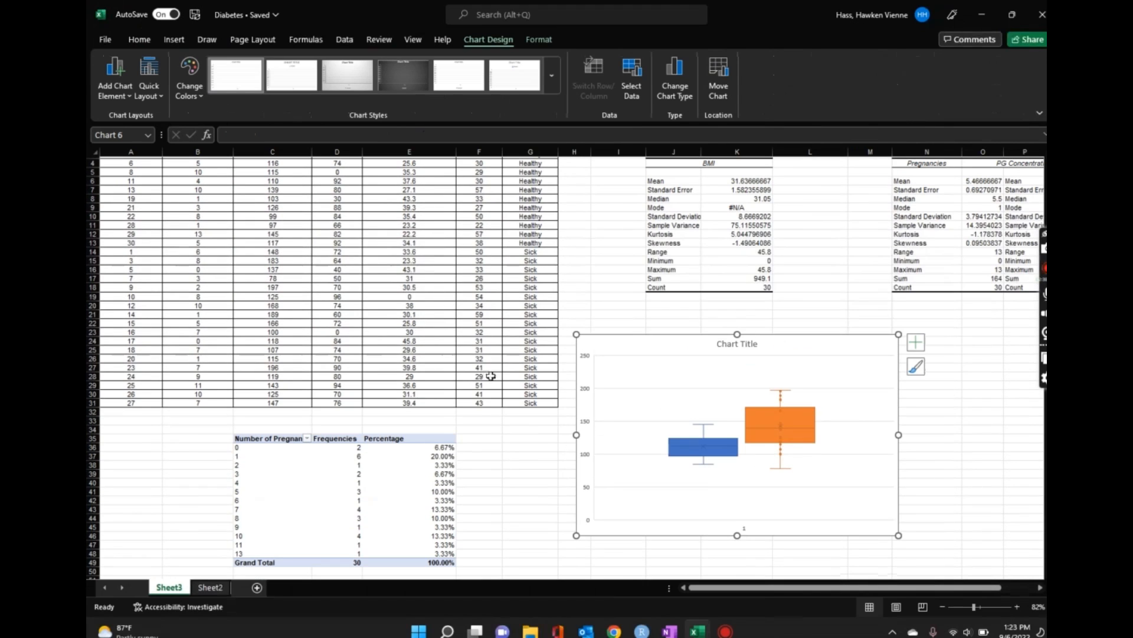
# Step: Delete the horizontal axis labels from the chart
pyautogui.click(915, 342)
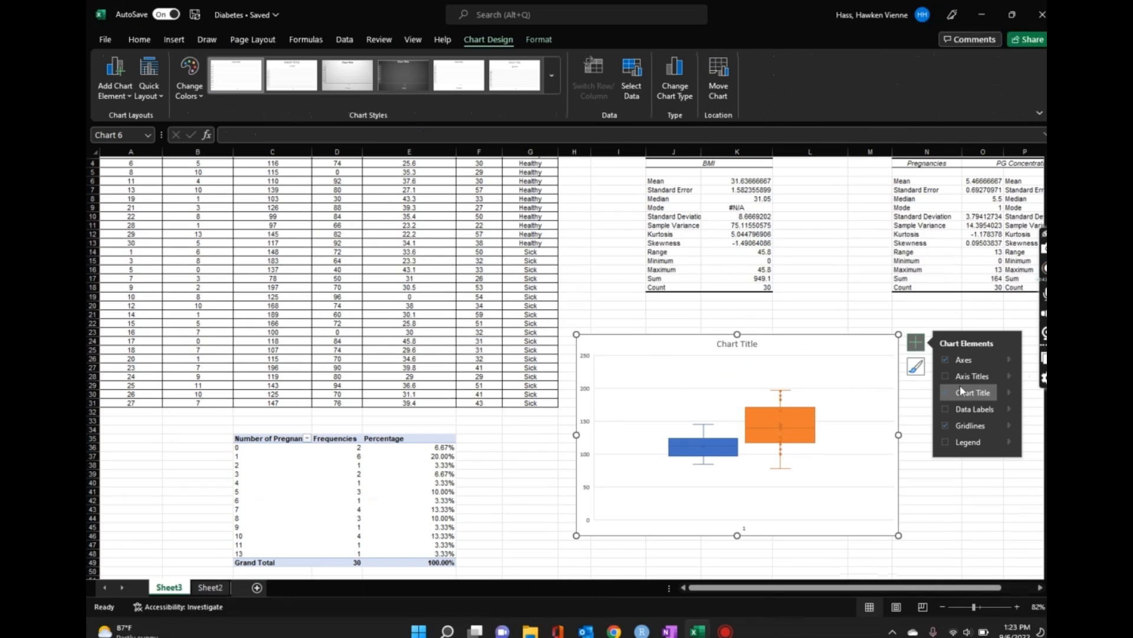
pyautogui.click(745, 530)
pyautogui.press('Delete')
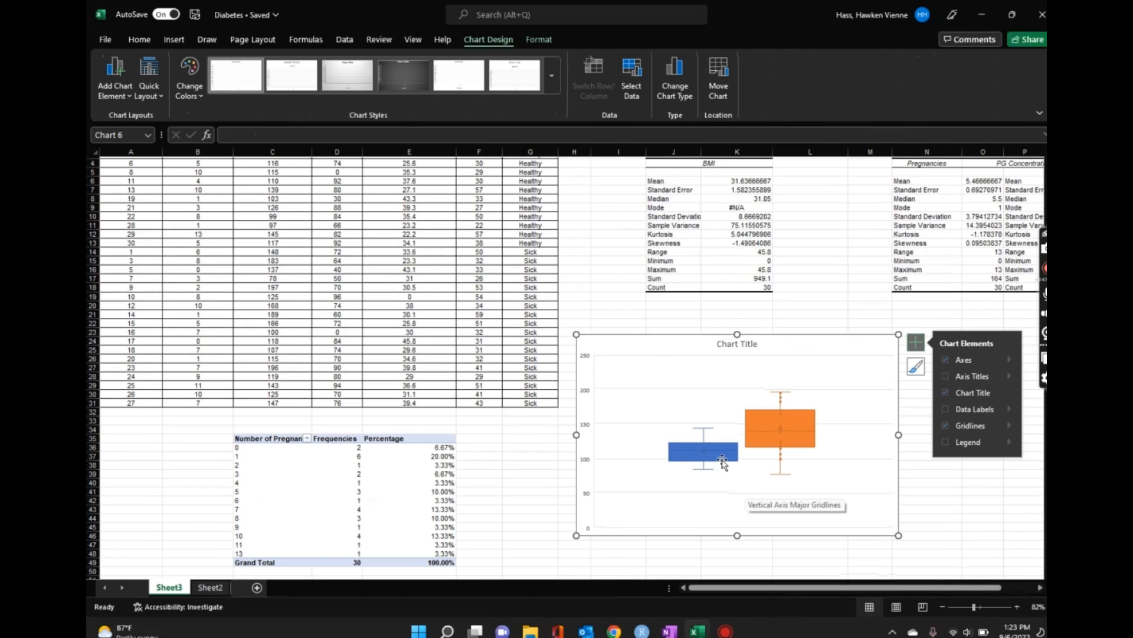
# Step: Turn on axis titles and set the horizontal axis title to "Diabetes Group"
pyautogui.click(945, 373)
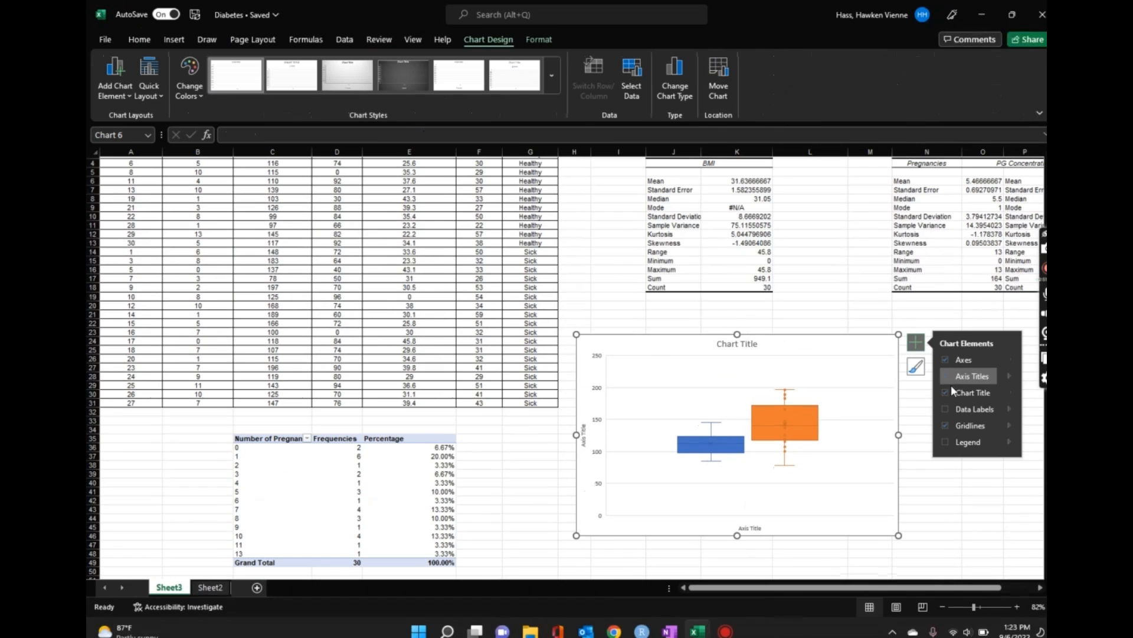
pyautogui.click(755, 528)
pyautogui.tripleClick(755, 529)
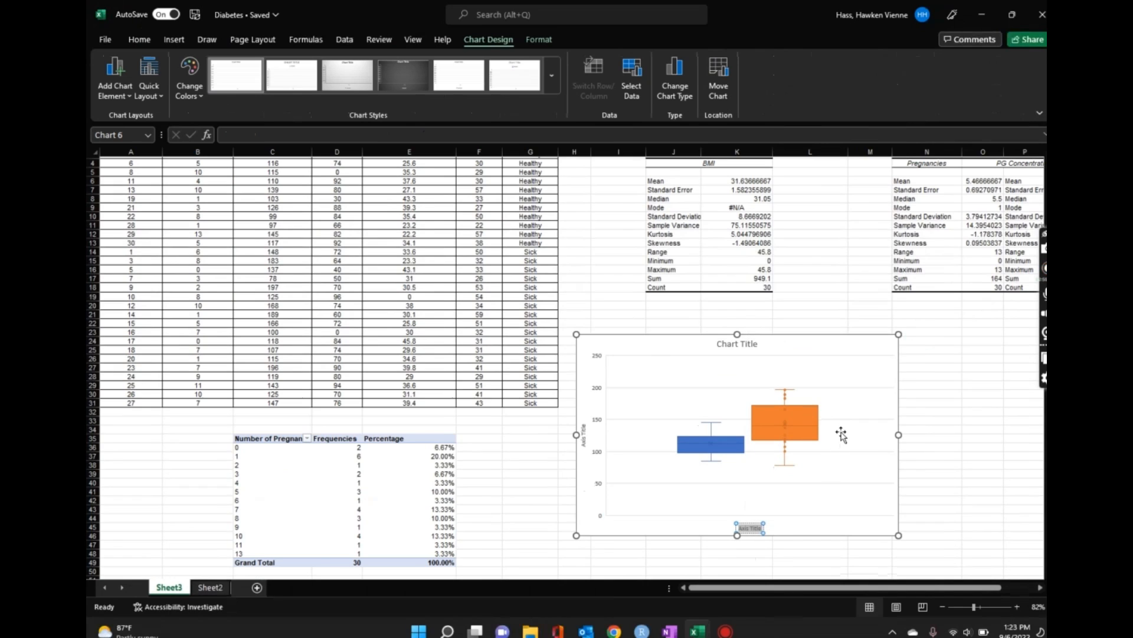
pyautogui.write('Diabetes Group')
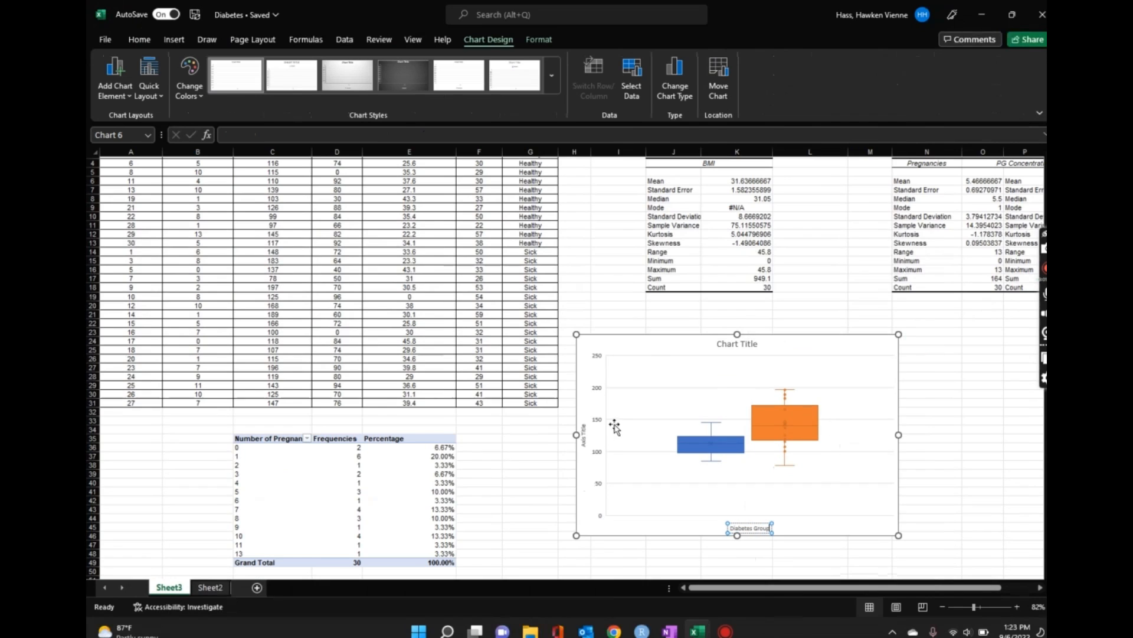
# Step: Set the vertical axis title to "PG Concentration"
pyautogui.click(584, 434)
pyautogui.tripleClick(585, 434)
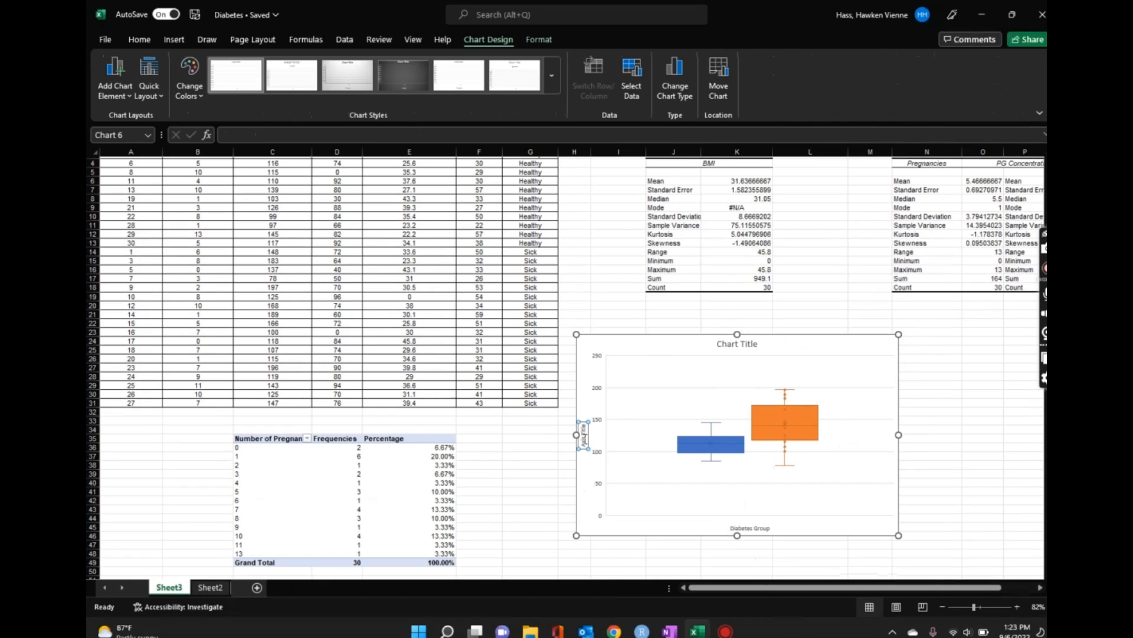
pyautogui.write('PG Concentration')
# Step: Replace the chart title with "Boxplot of PG Concetration for Diabetes Groups"
pyautogui.click(734, 343)
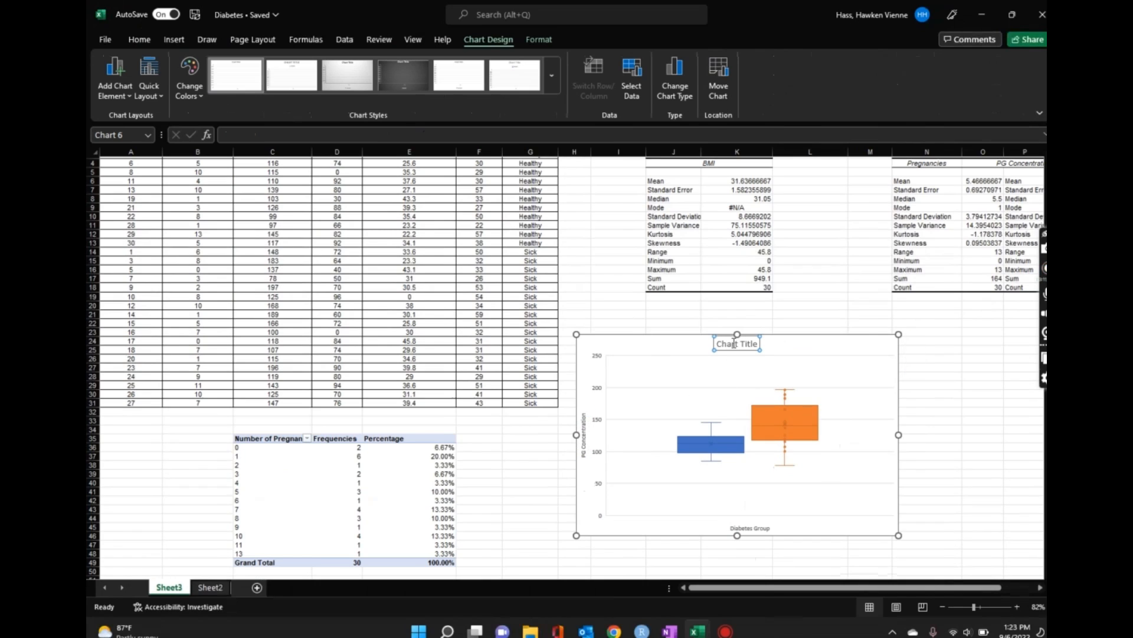
pyautogui.tripleClick(734, 343)
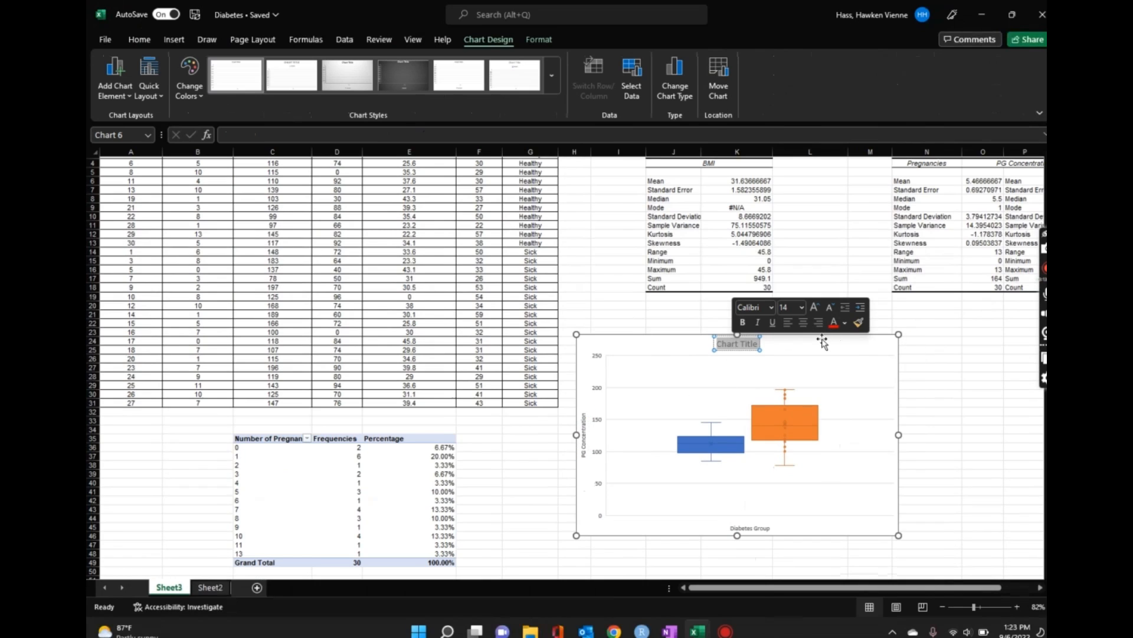
pyautogui.write('Boxplot of')
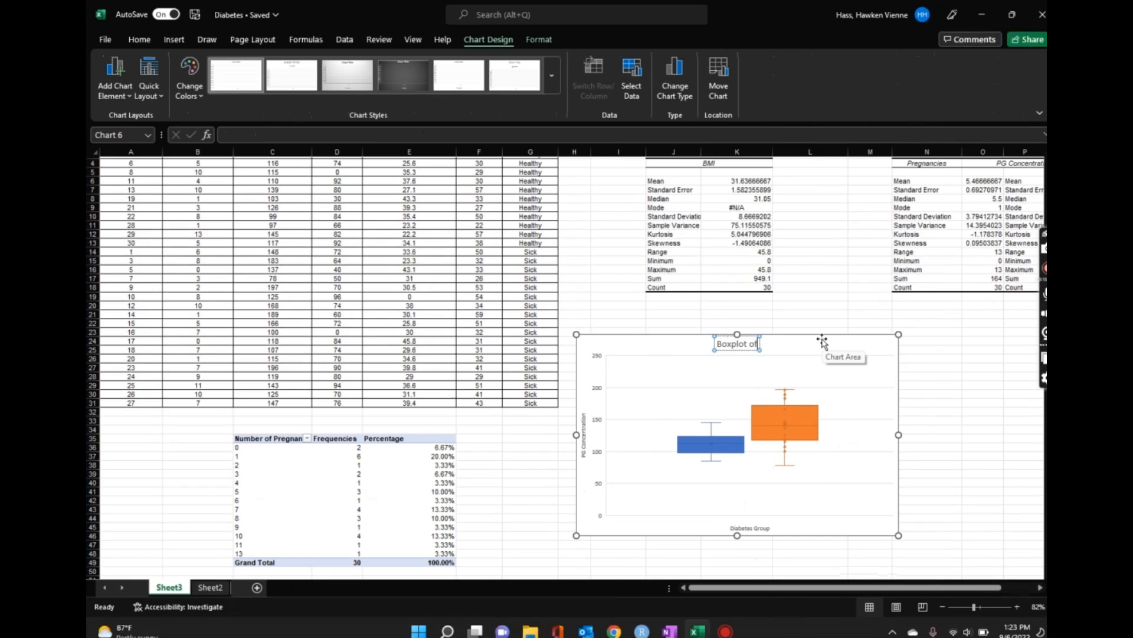
pyautogui.write(' PG Conce')
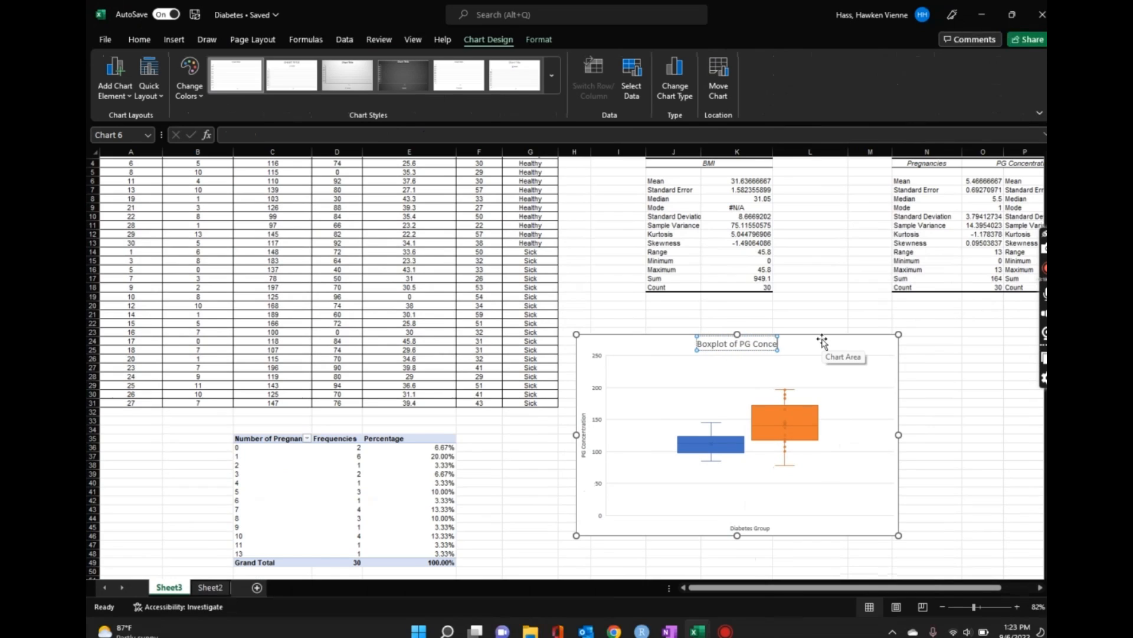
pyautogui.write('tration f')
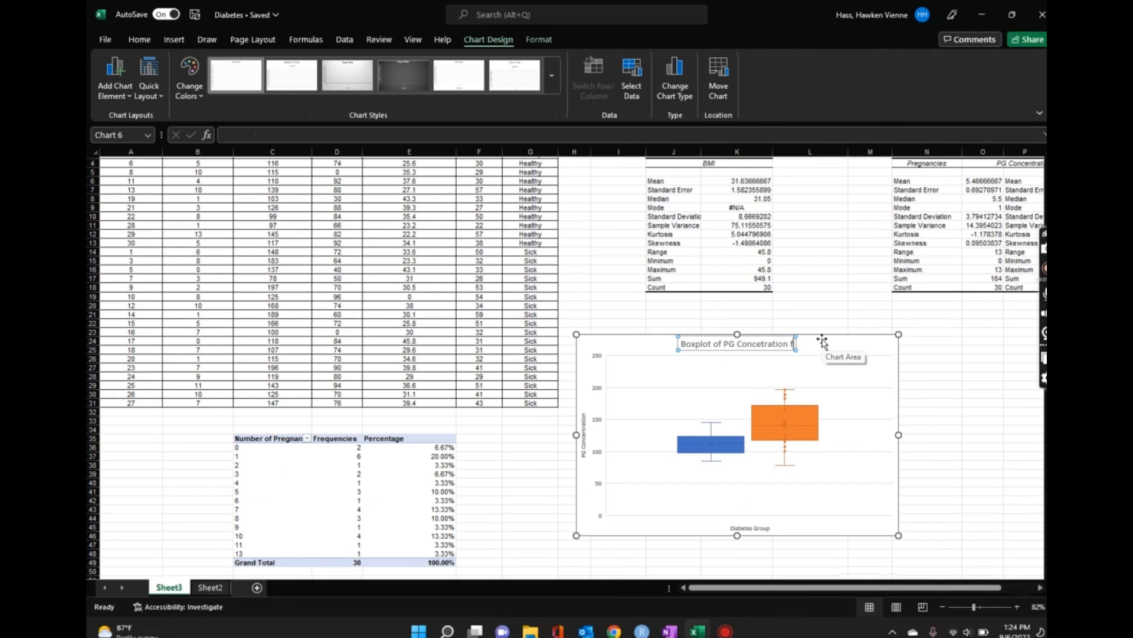
pyautogui.write('or Di')
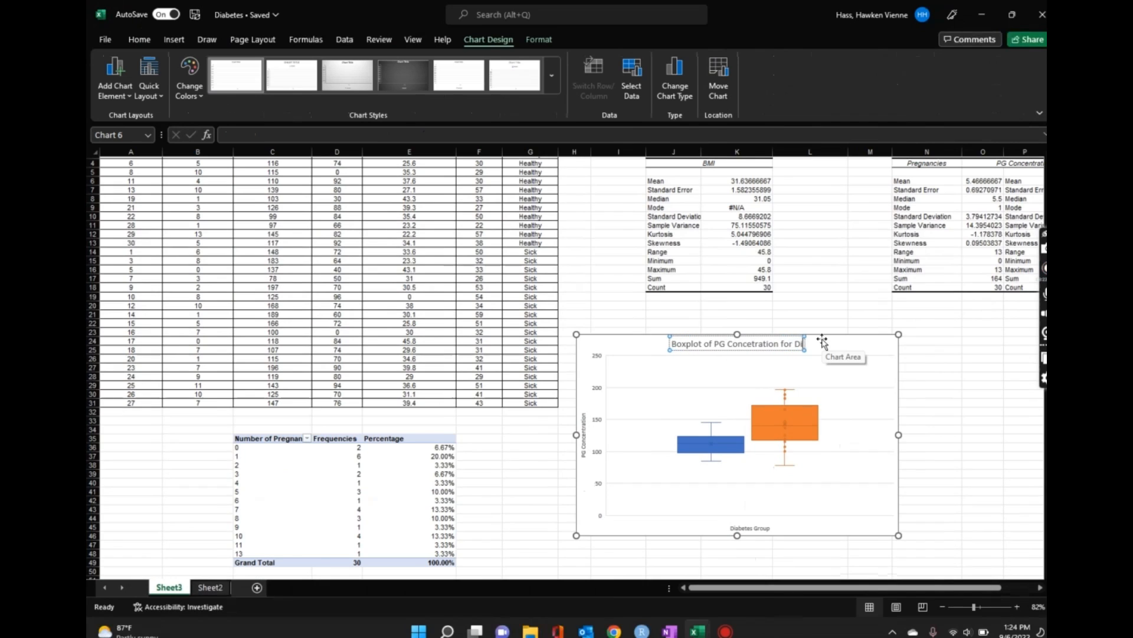
pyautogui.write('abetes Groups')
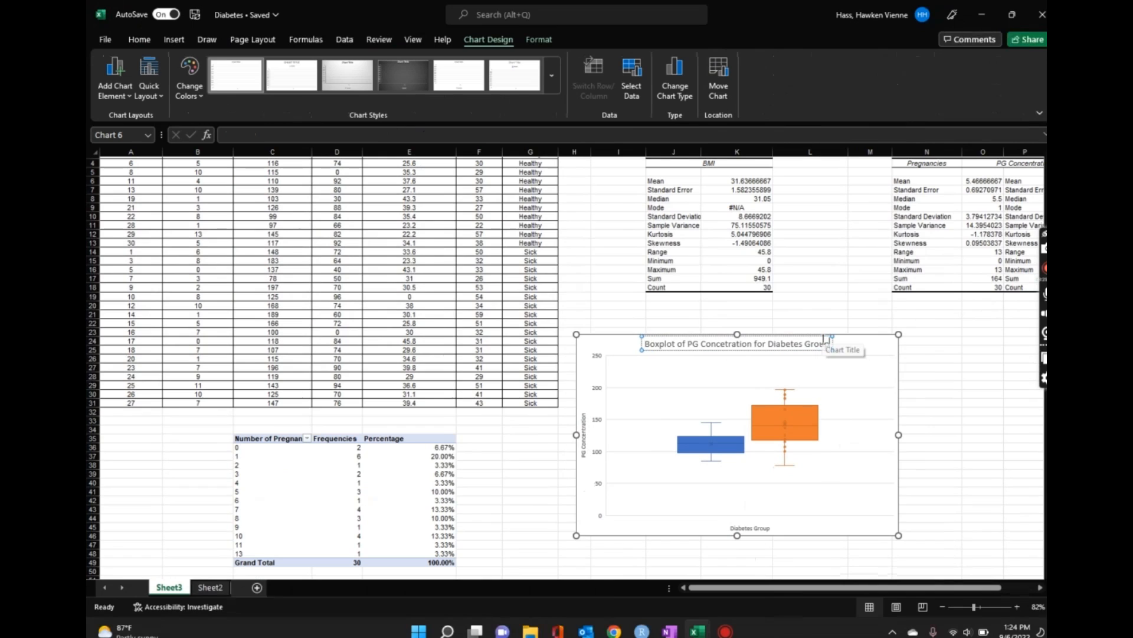
pyautogui.click(927, 383)
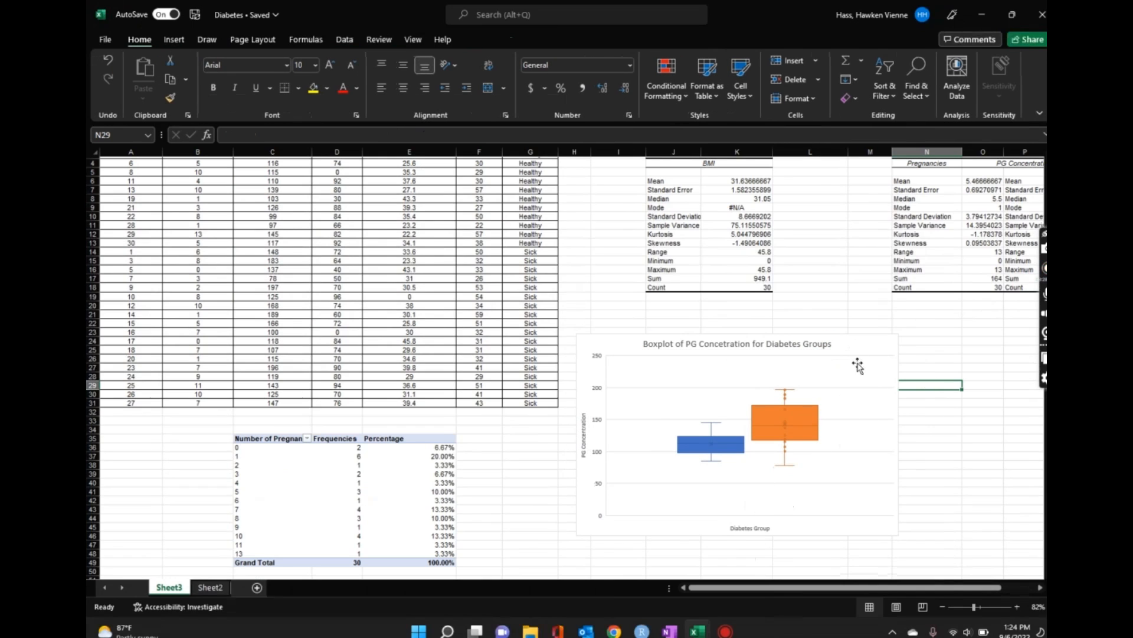
# Step: Add a legend to the box plot chart
pyautogui.click(815, 430)
pyautogui.click(827, 372)
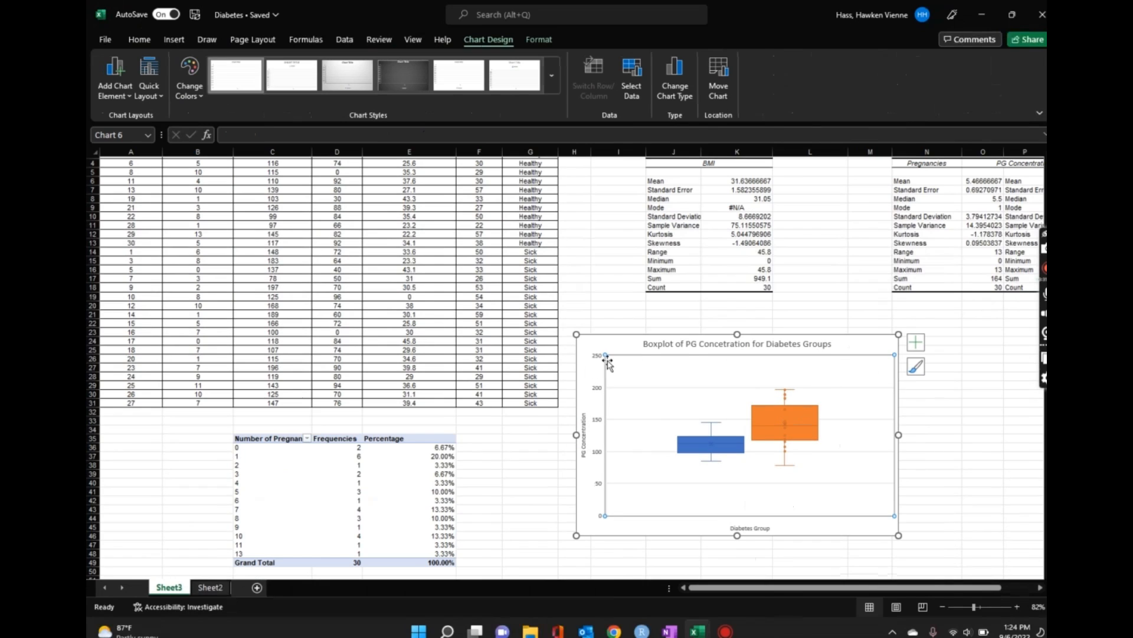
pyautogui.click(915, 342)
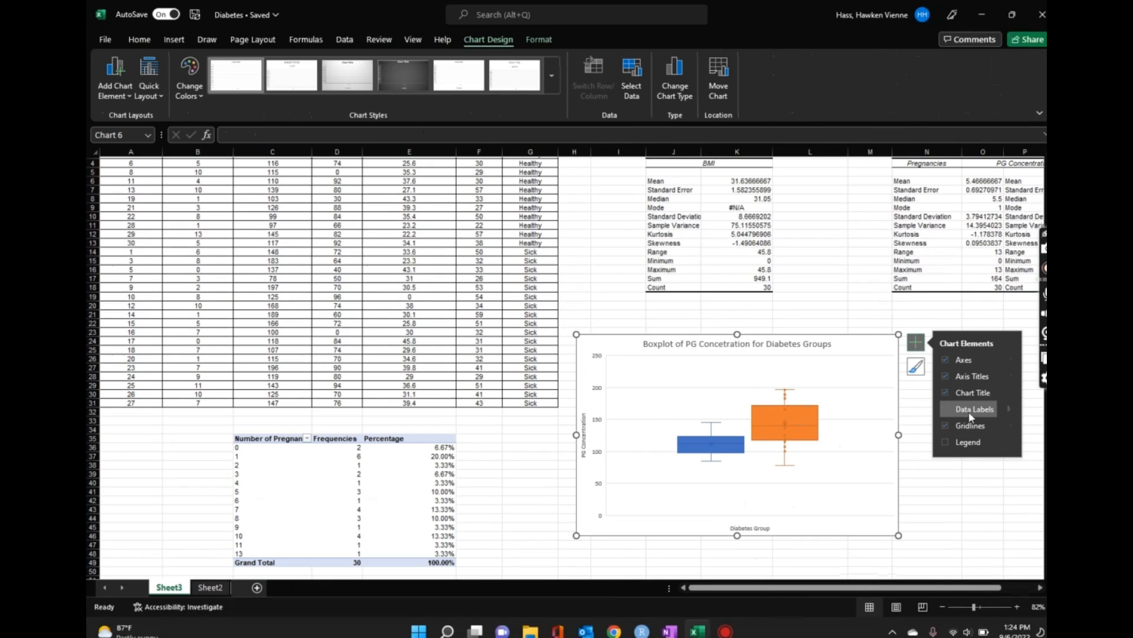
pyautogui.click(945, 441)
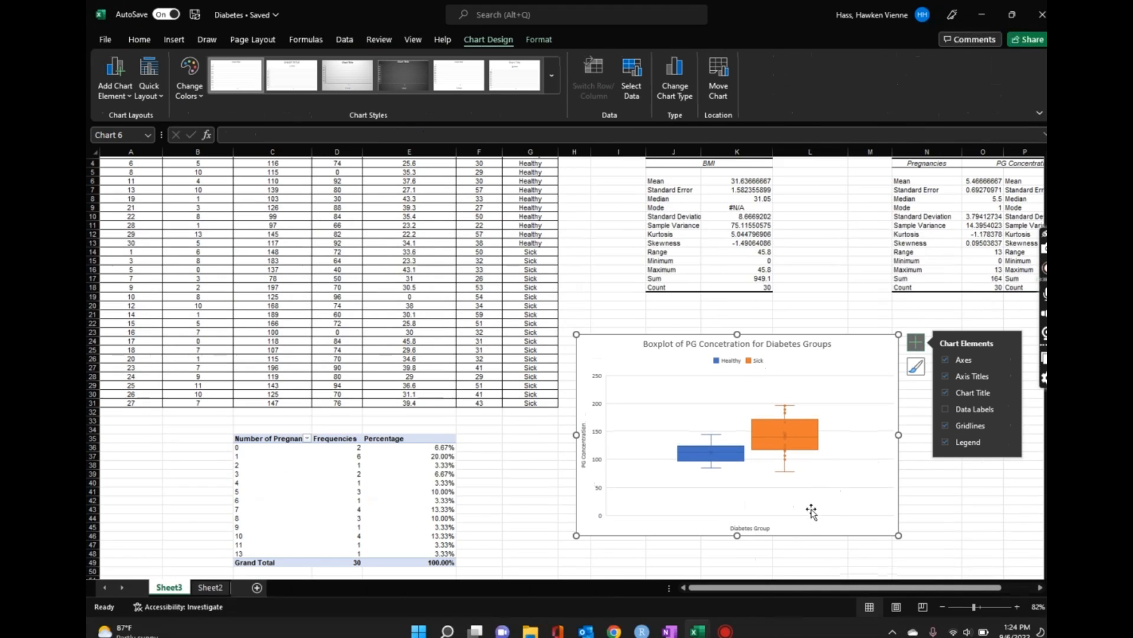
# Step: Inspect the Healthy and Sick boxes' values on the finished chart
pyautogui.scroll(-2, 809, 511)
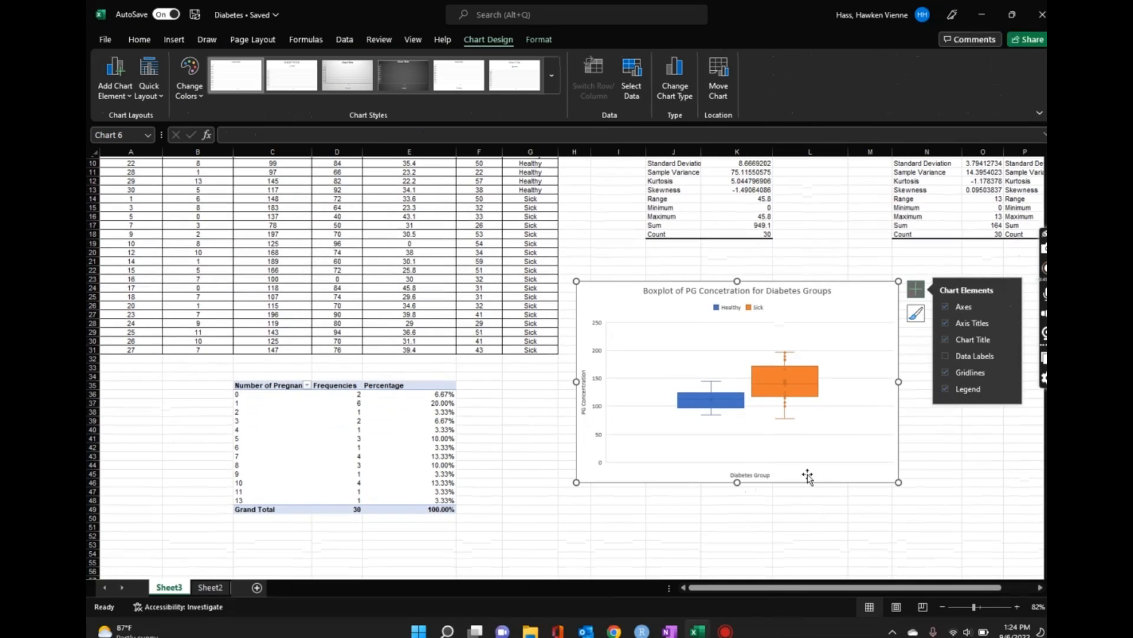
pyautogui.click(855, 250)
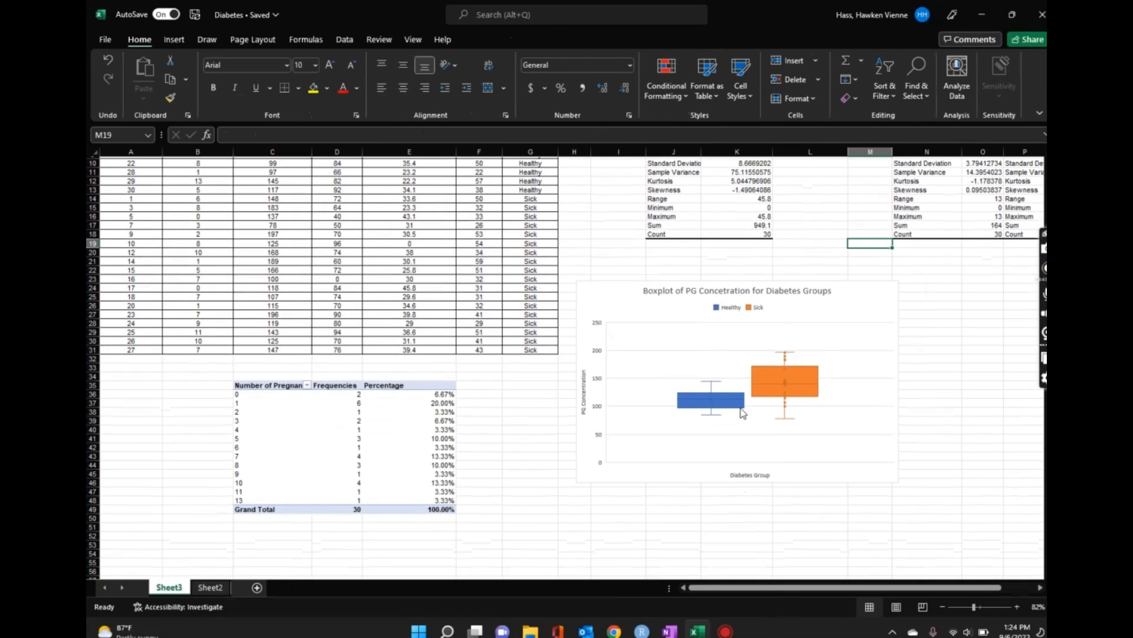
pyautogui.click(803, 382)
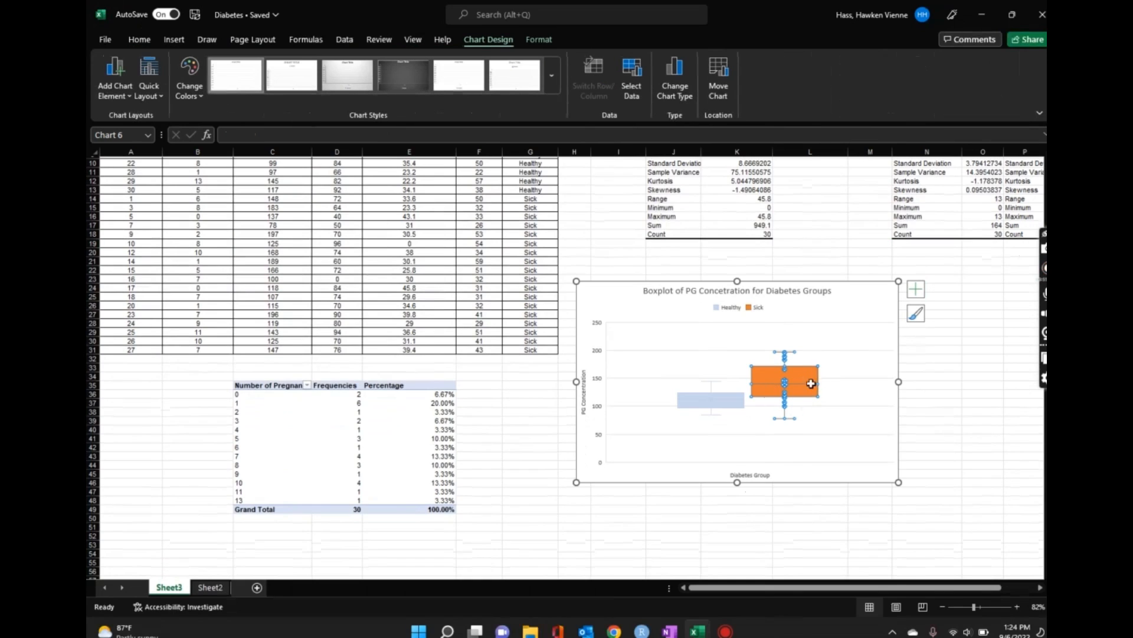
pyautogui.click(799, 358)
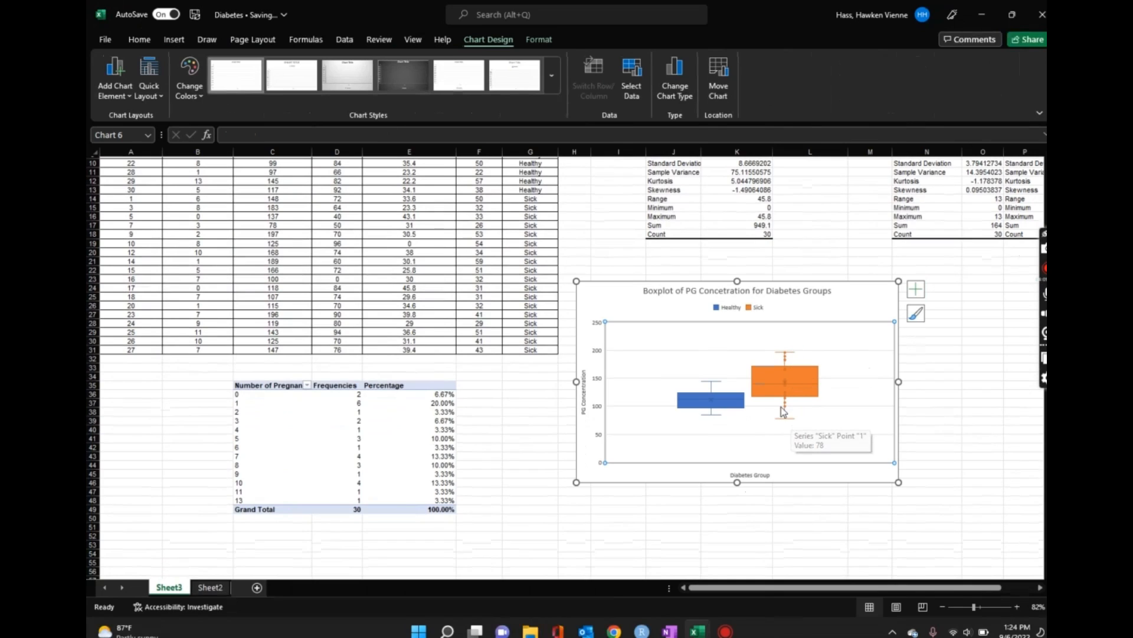
pyautogui.moveTo(767, 401)
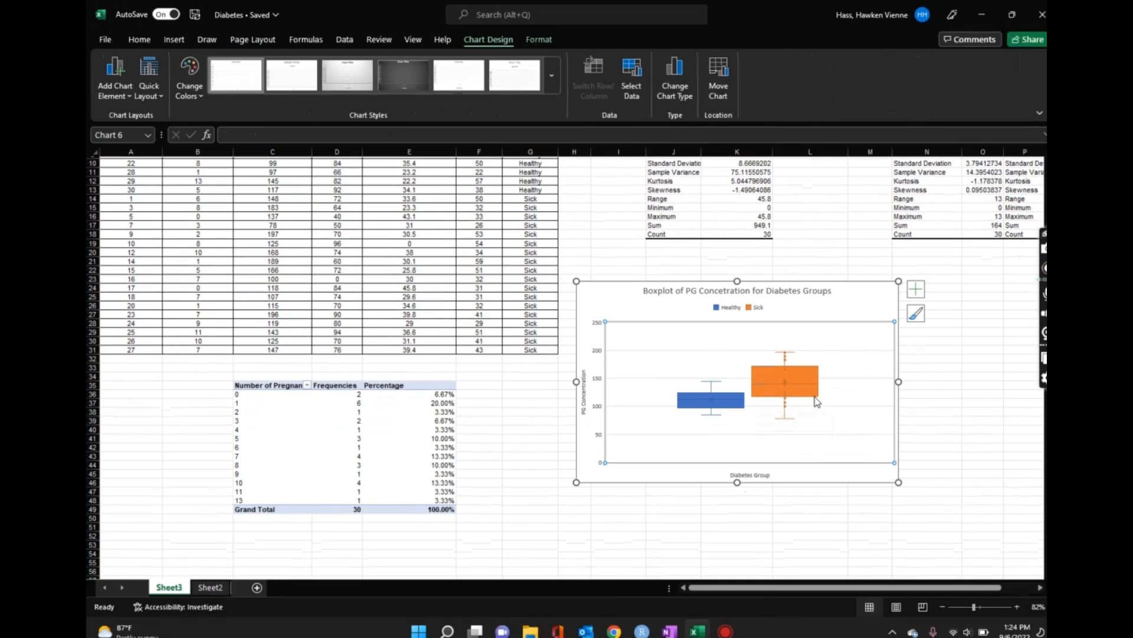
pyautogui.moveTo(814, 376)
pyautogui.scroll(3, 784, 433)
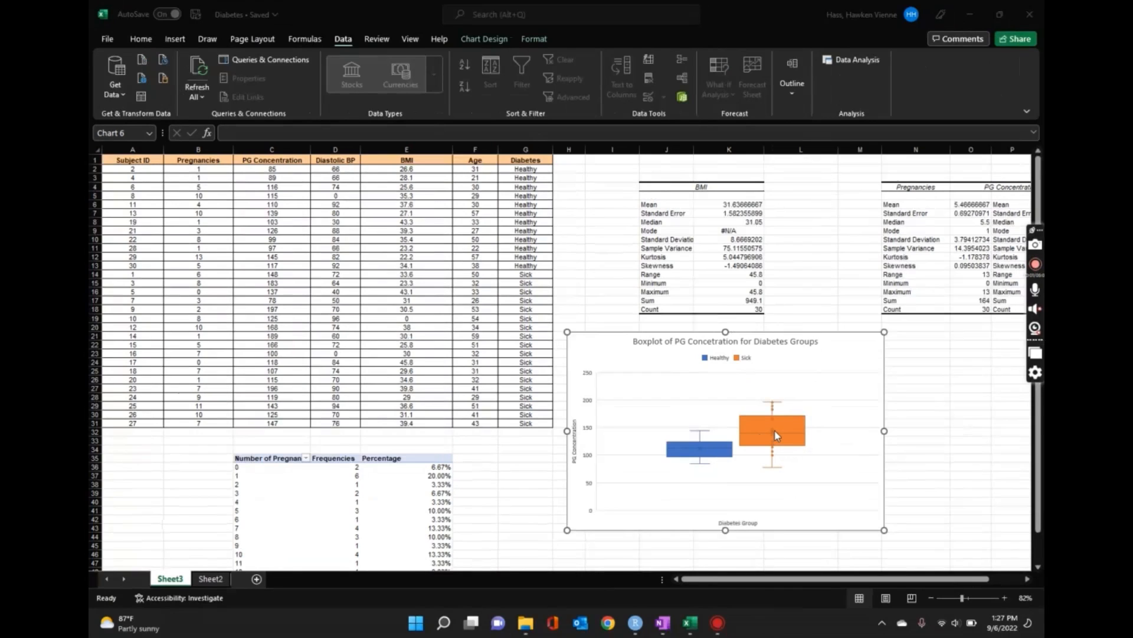
pyautogui.moveTo(698, 452)
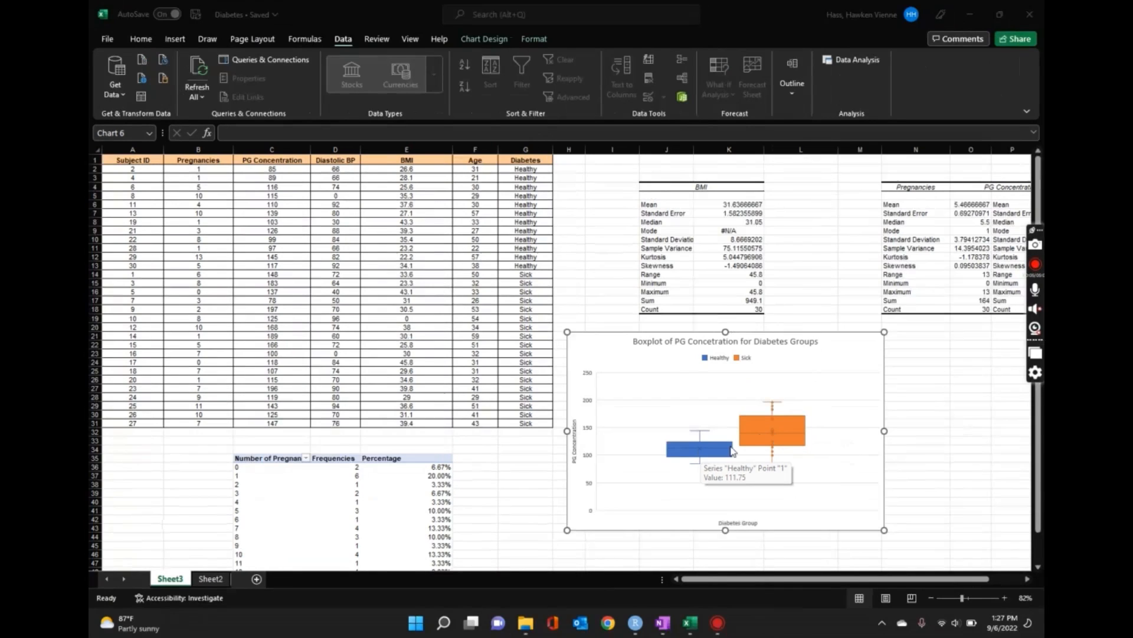
pyautogui.moveTo(754, 440)
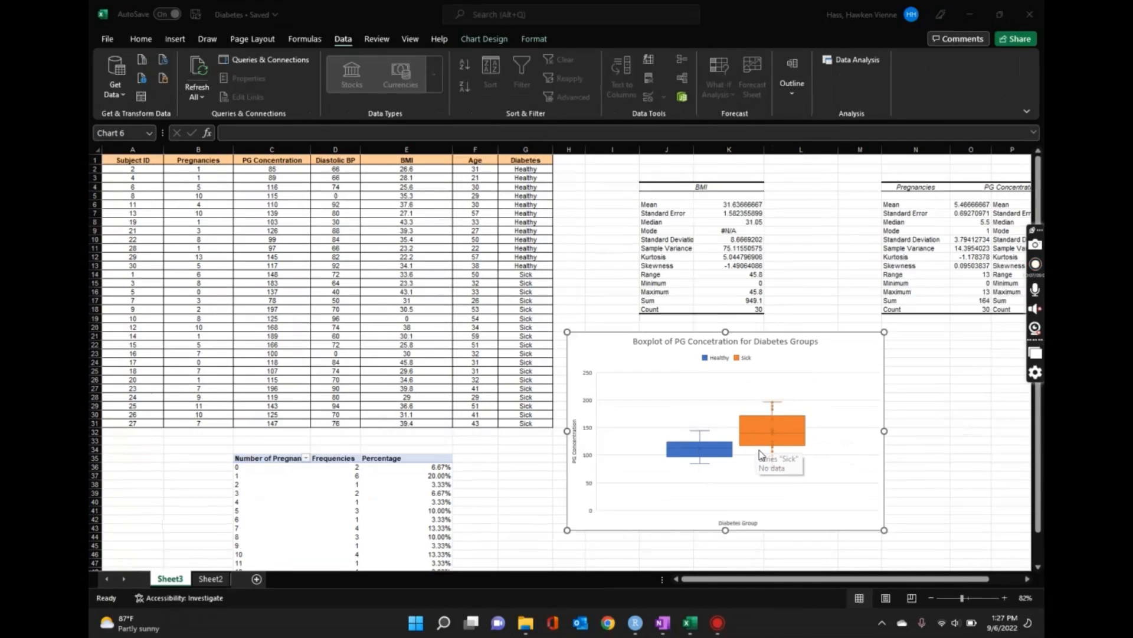